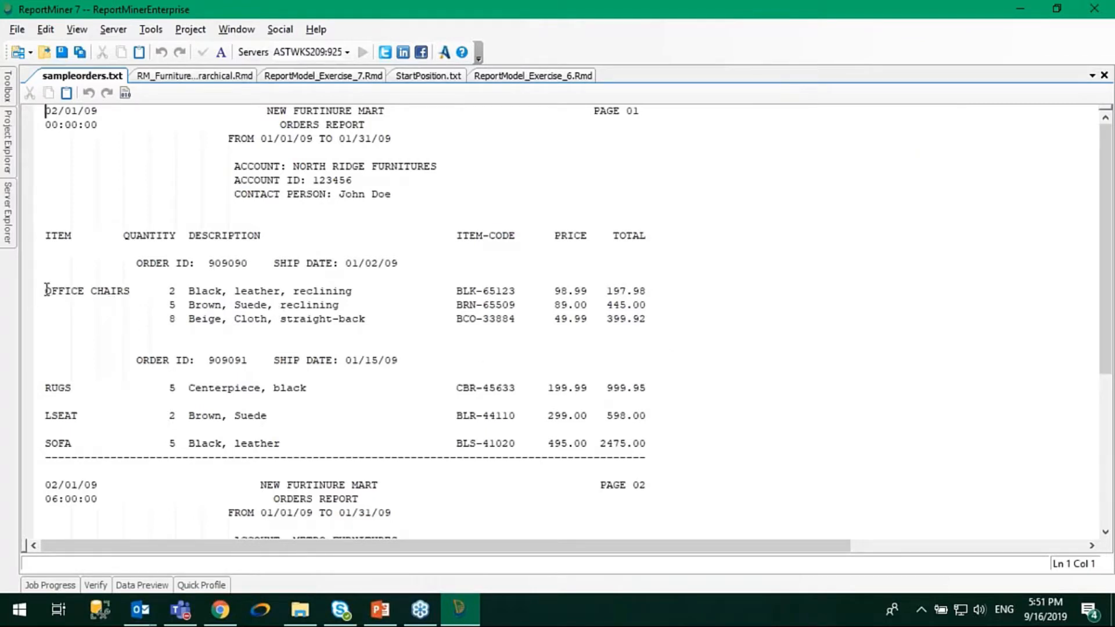
# Examine the office chair rows, the first order line and the account block in the sampleorders.txt report.
pyautogui.moveTo(46, 290); pyautogui.dragTo(677, 321)
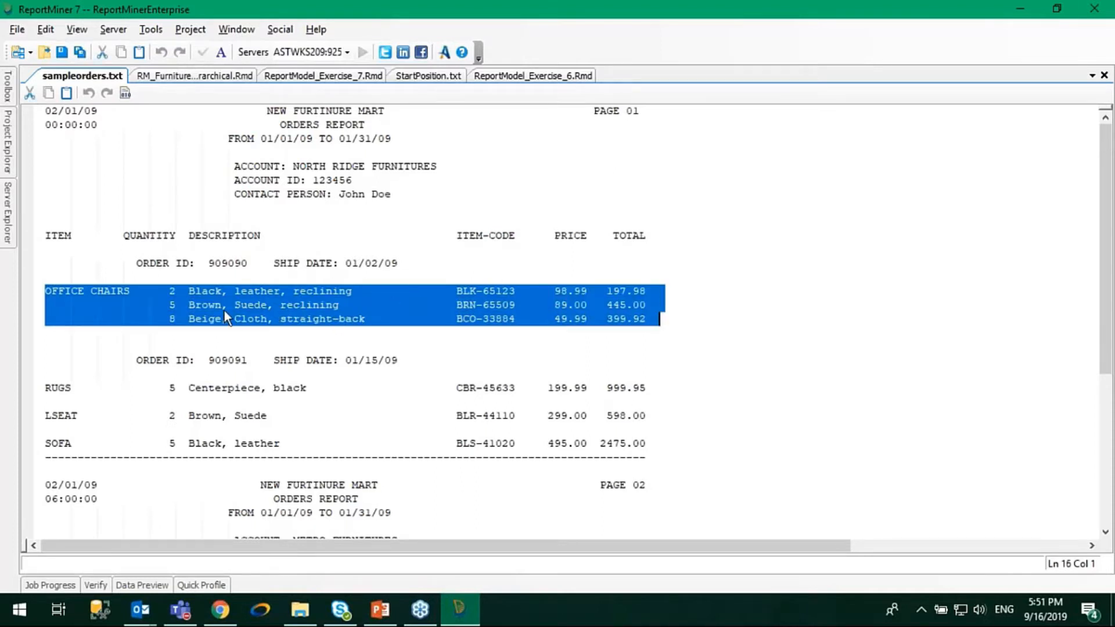
pyautogui.click(196, 288)
pyautogui.moveTo(124, 264); pyautogui.dragTo(412, 263)
pyautogui.click(230, 264)
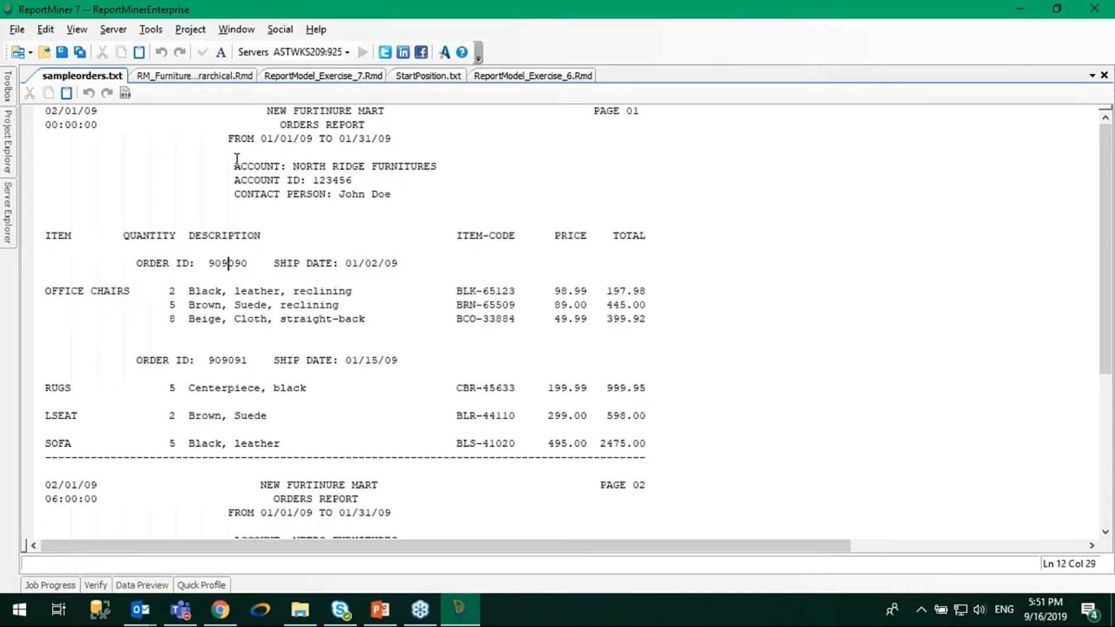
pyautogui.moveTo(236, 159); pyautogui.dragTo(458, 190)
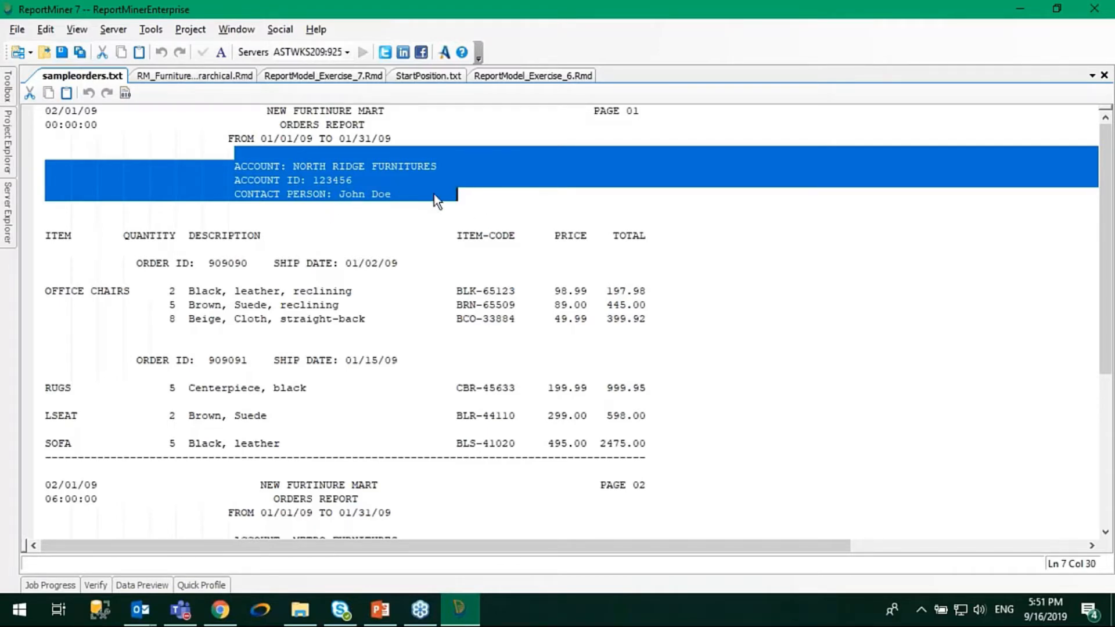
pyautogui.click(431, 210)
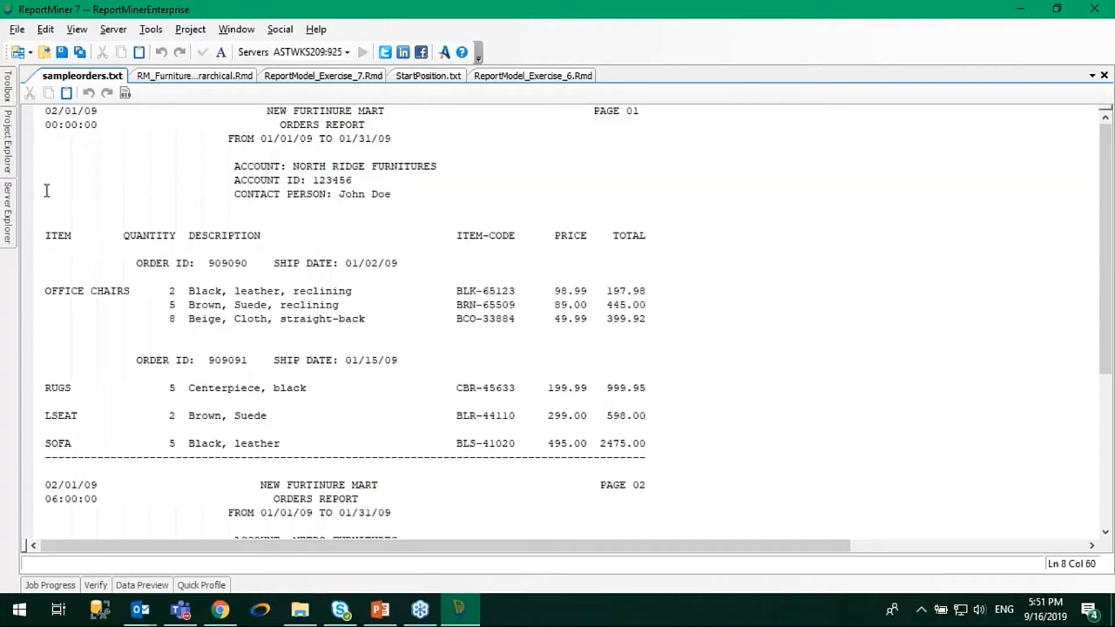
# Open RM_FurnitureMart_Hierarchical.Rmd and load the sampleorders text file from the Exercise_8_Hierarchy_Of_A_Model folder into it.
pyautogui.moveTo(9, 170)
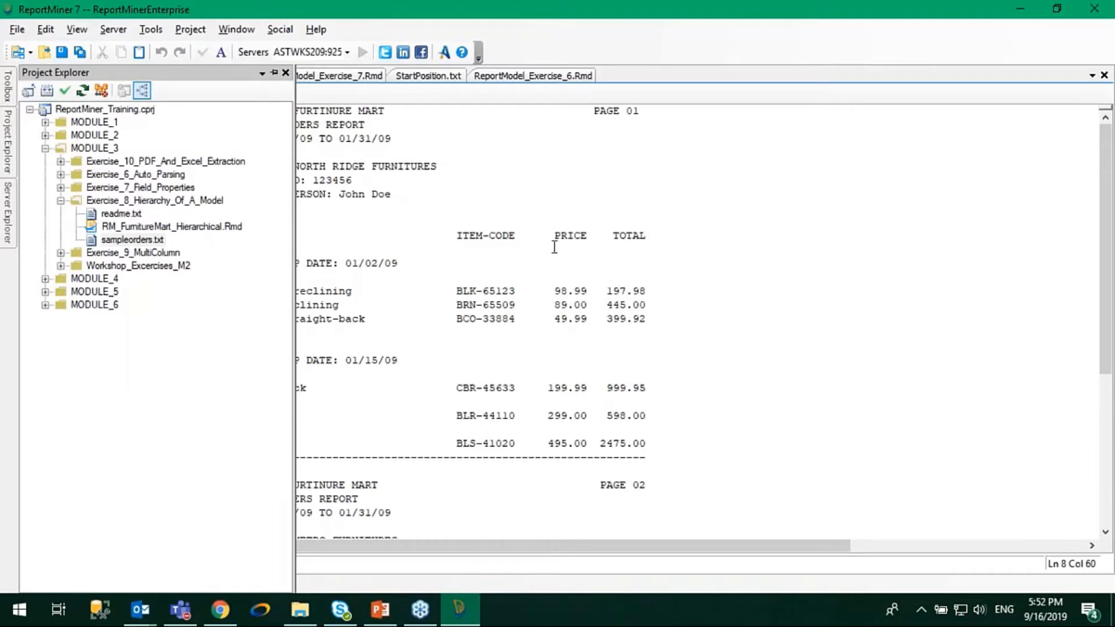
pyautogui.doubleClick(207, 225)
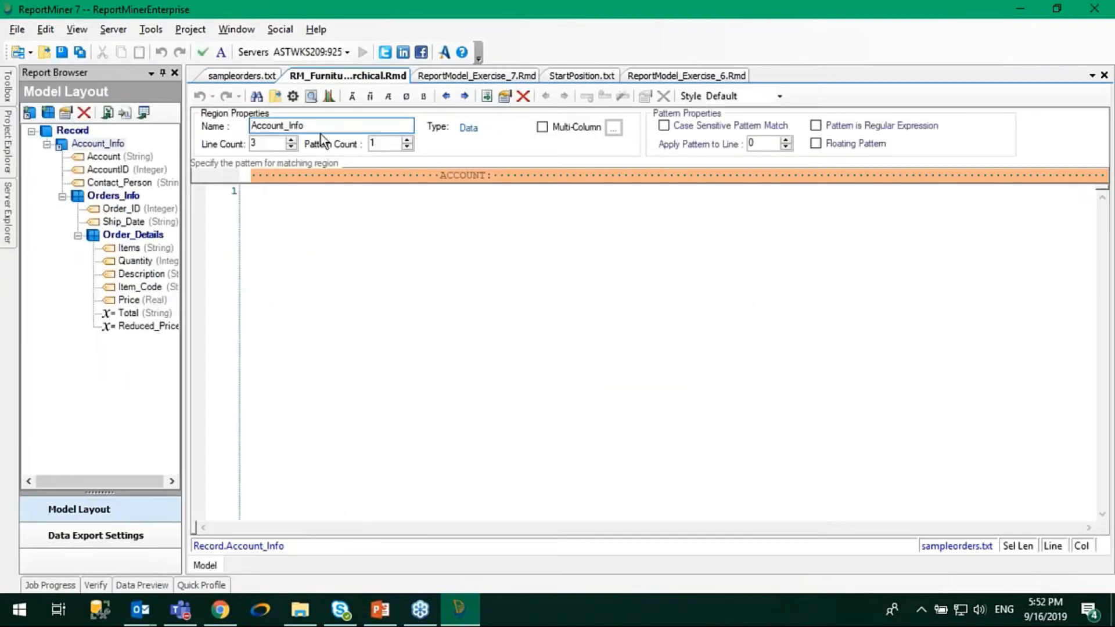
pyautogui.click(276, 103)
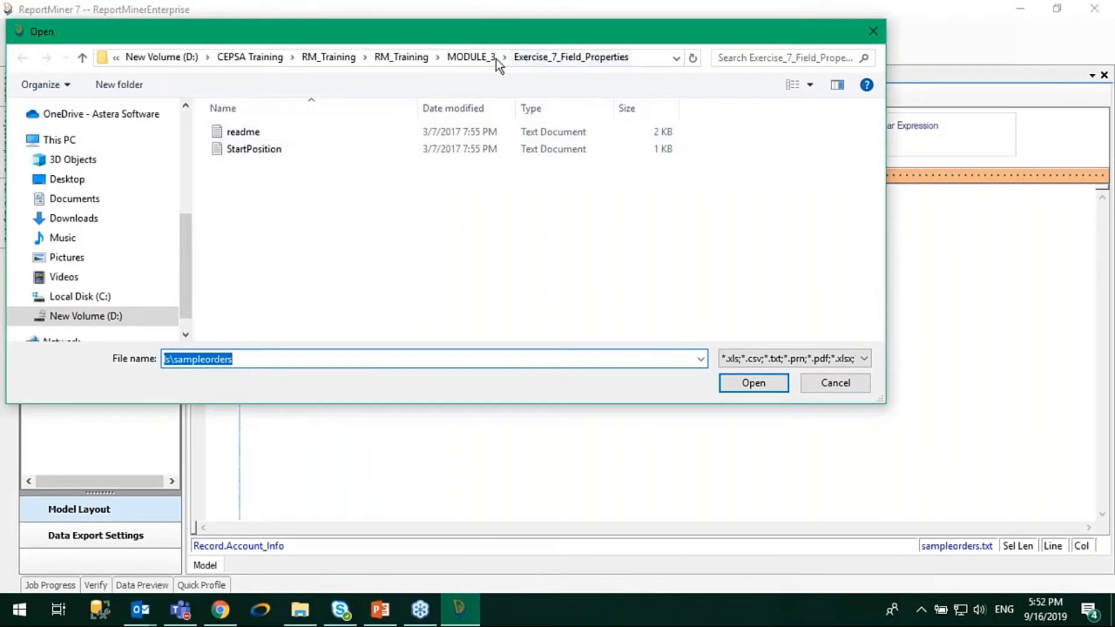
pyautogui.click(477, 58)
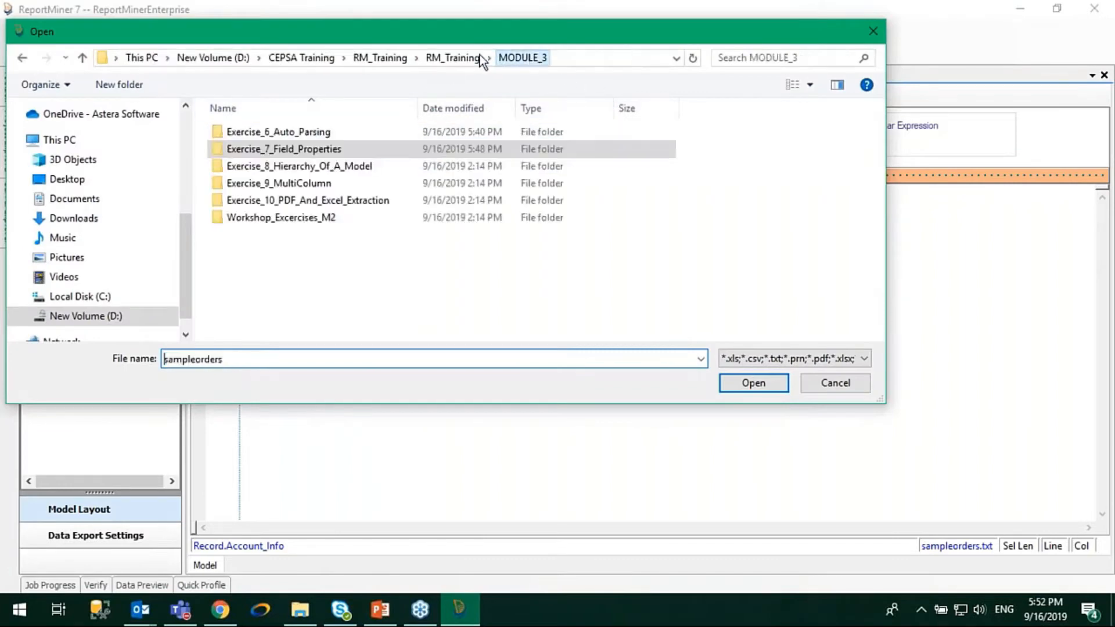
pyautogui.doubleClick(273, 166)
pyautogui.click(273, 149)
pyautogui.click(761, 380)
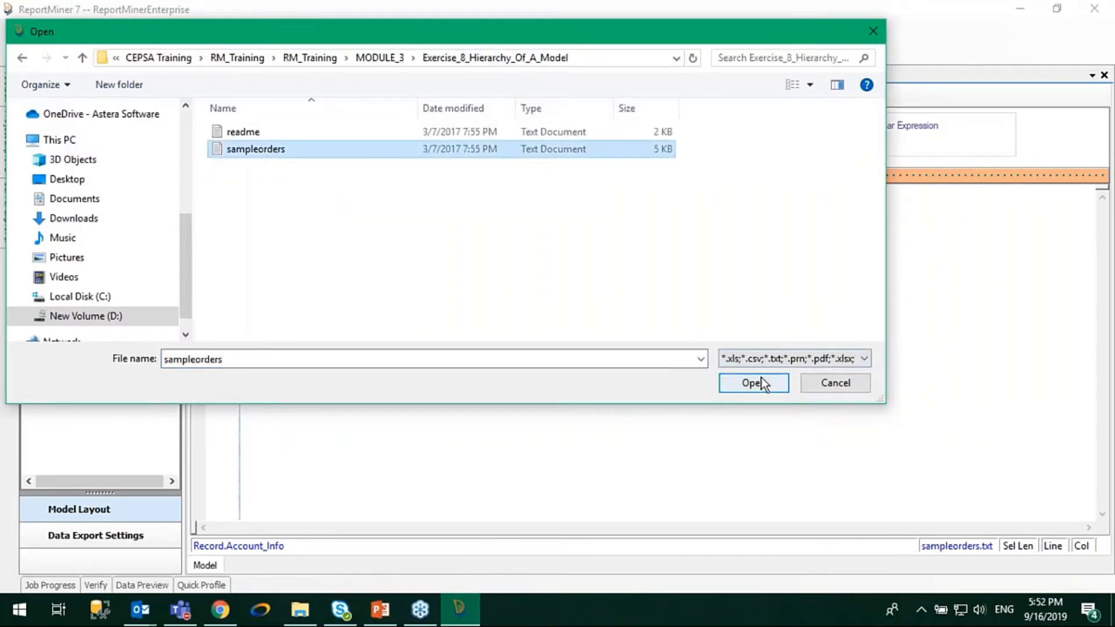
pyautogui.scroll(4, 451, 301)
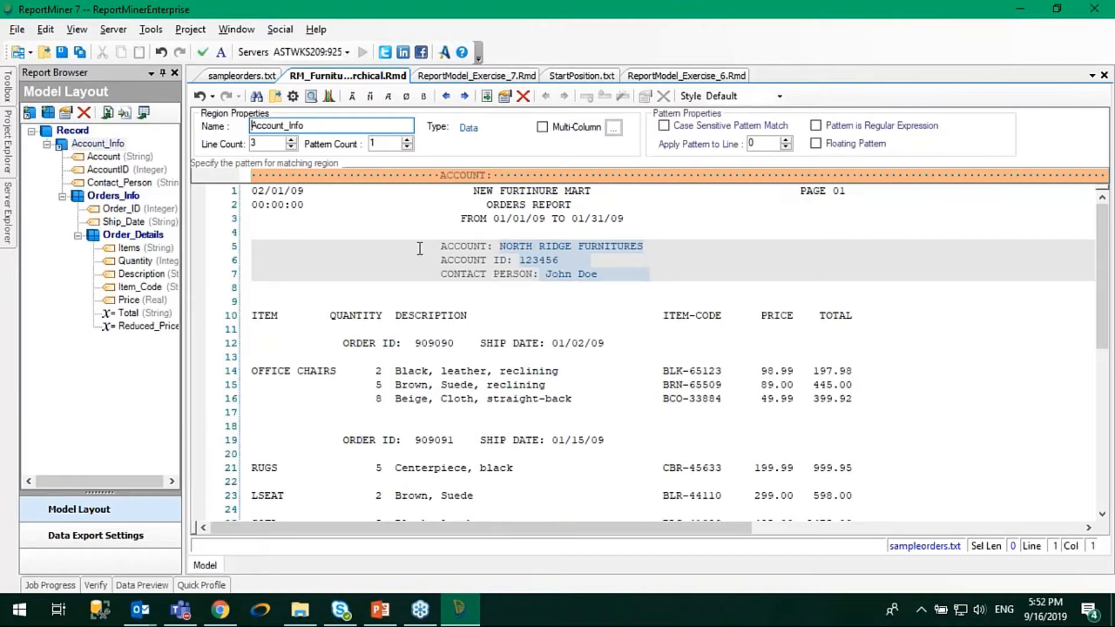
# Examine which report lines the Orders_Info and Order_Details regions capture, including the item, quantity and description fields.
pyautogui.click(116, 196)
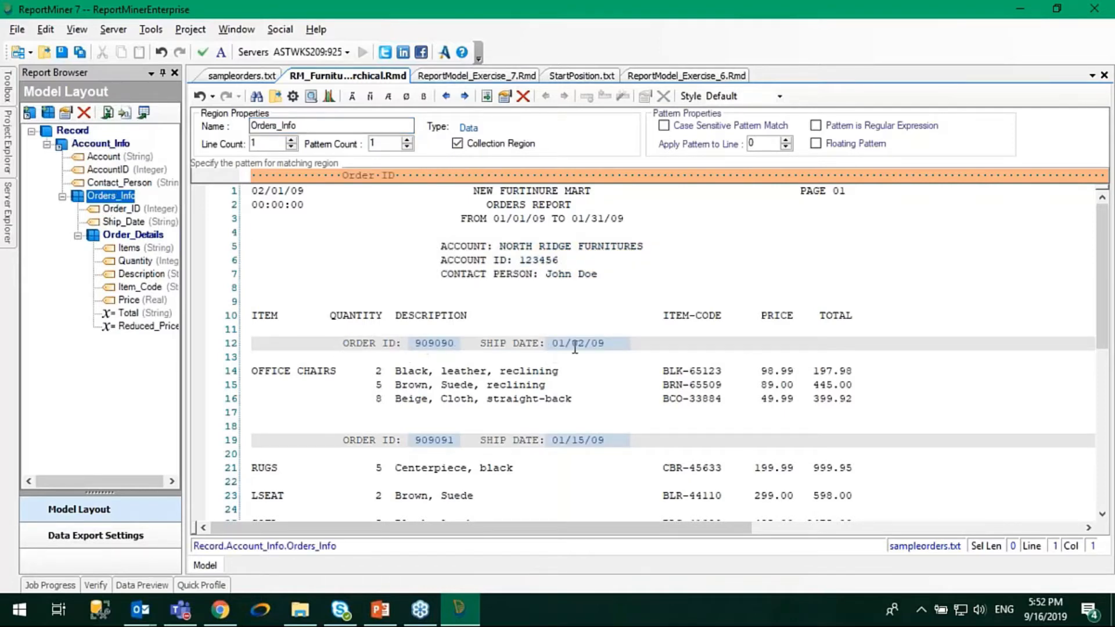
pyautogui.click(110, 235)
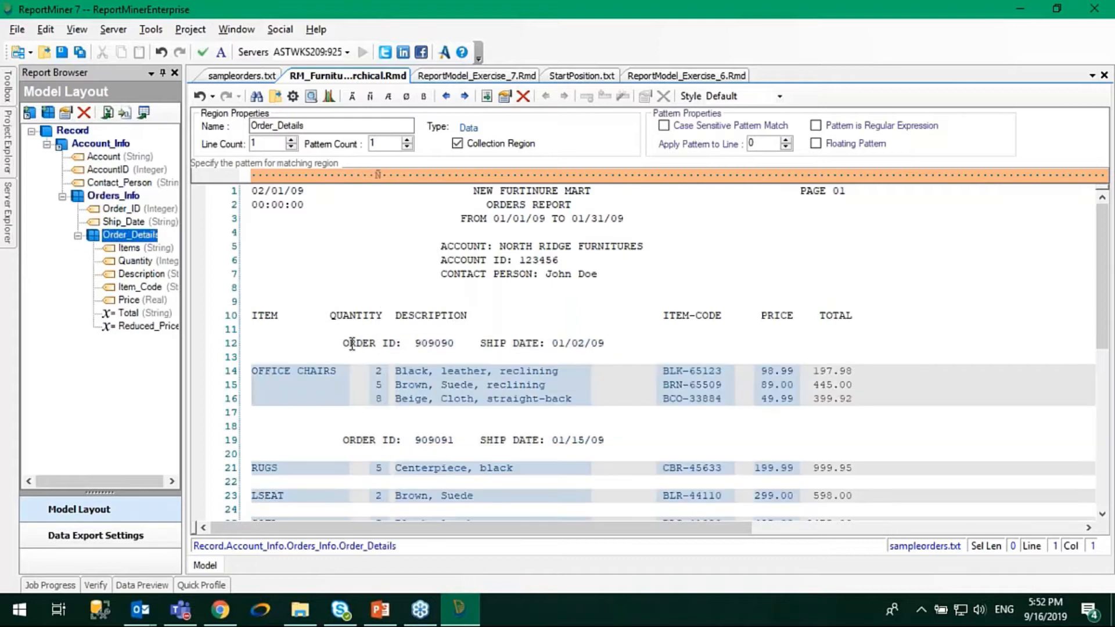
pyautogui.click(280, 386)
pyautogui.click(380, 386)
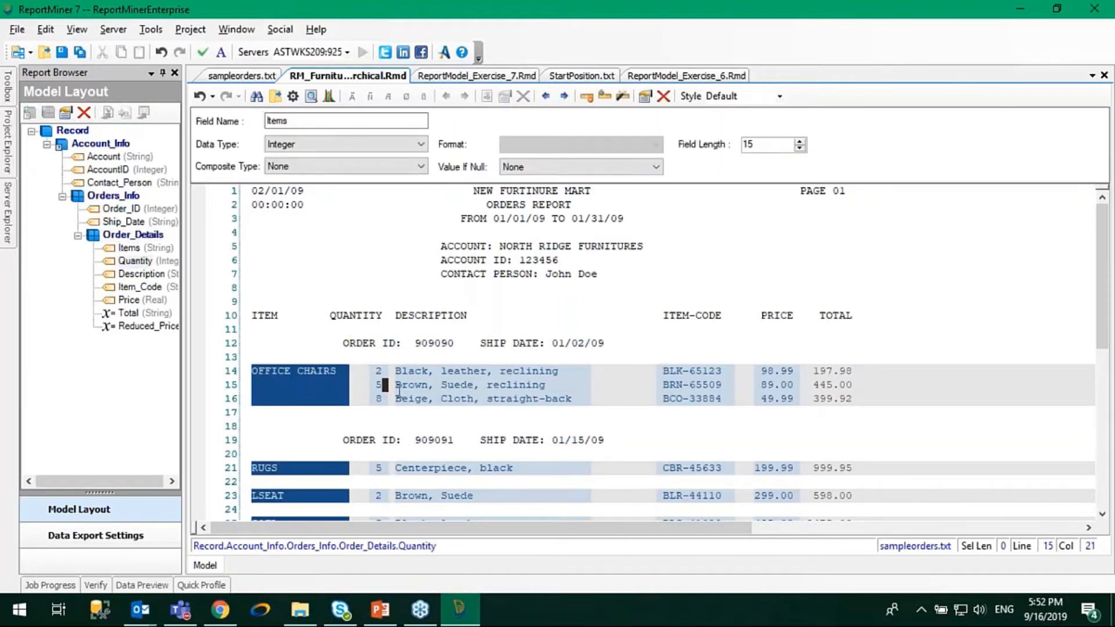
pyautogui.click(430, 398)
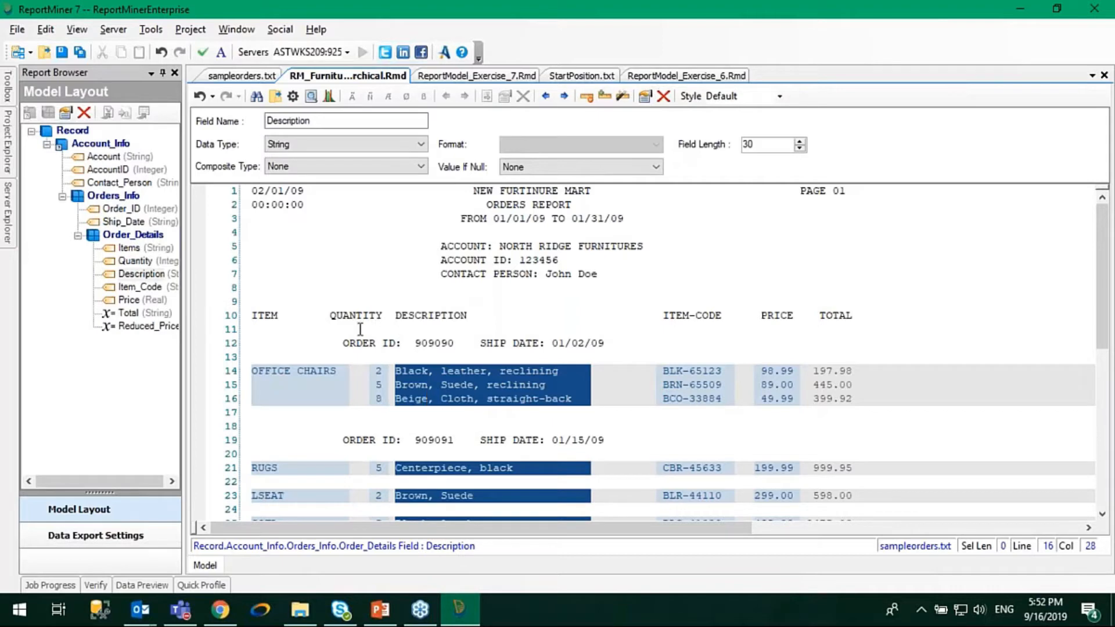
pyautogui.click(96, 236)
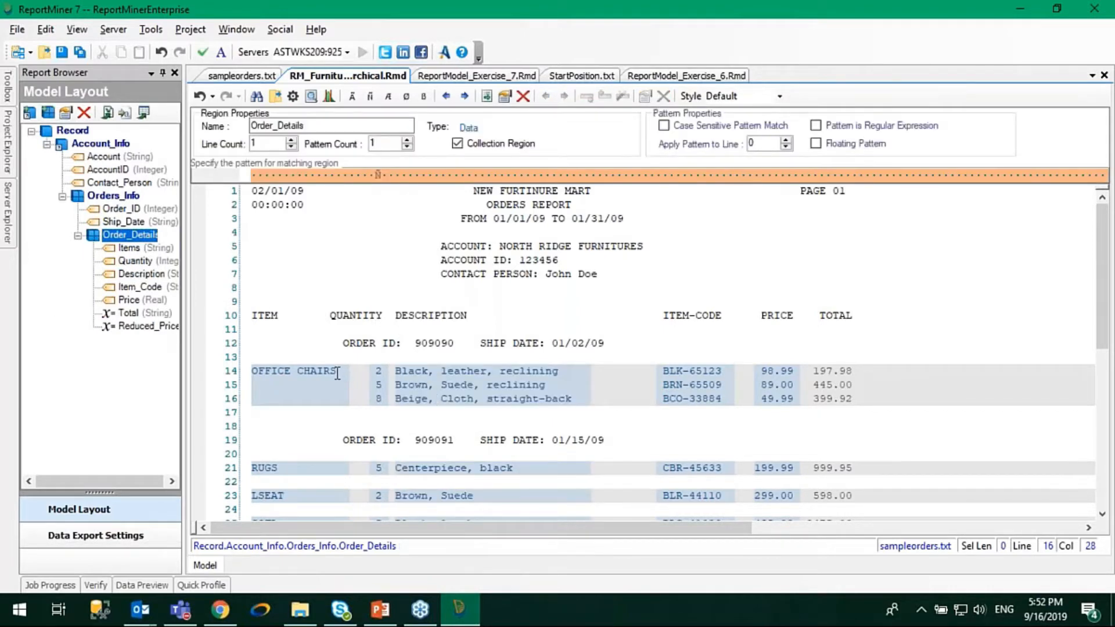
pyautogui.click(23, 34)
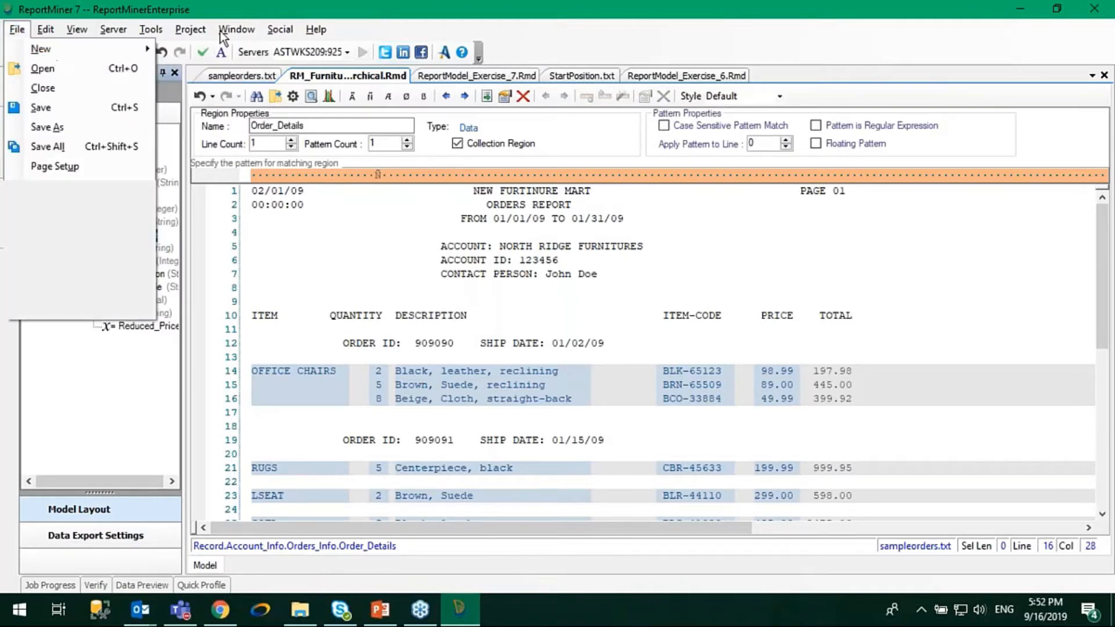
pyautogui.moveTo(31, 47)
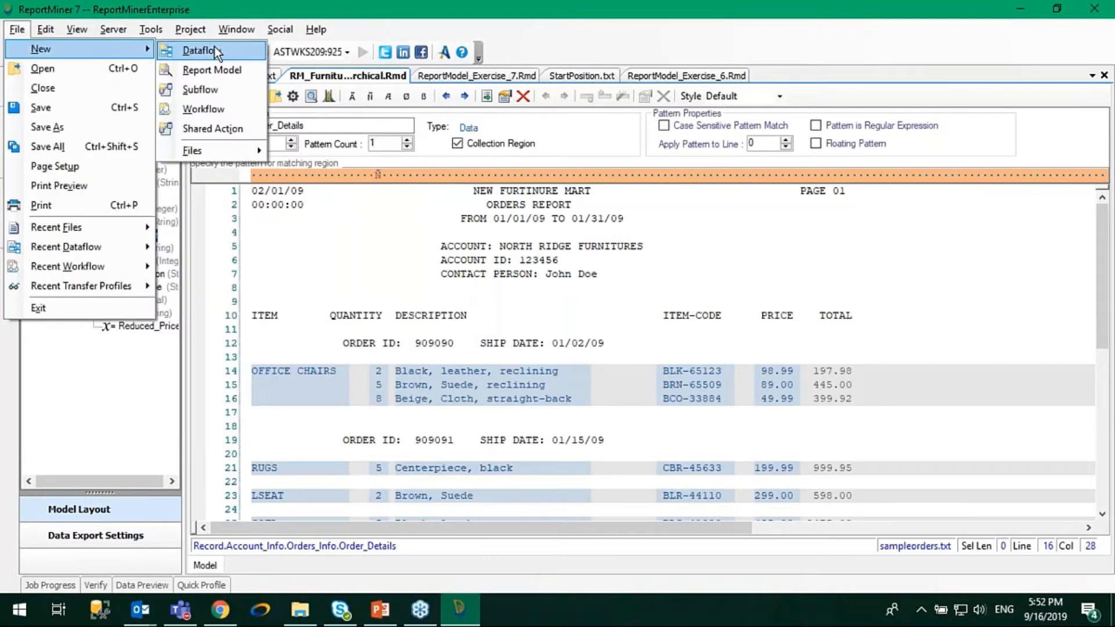
pyautogui.click(503, 222)
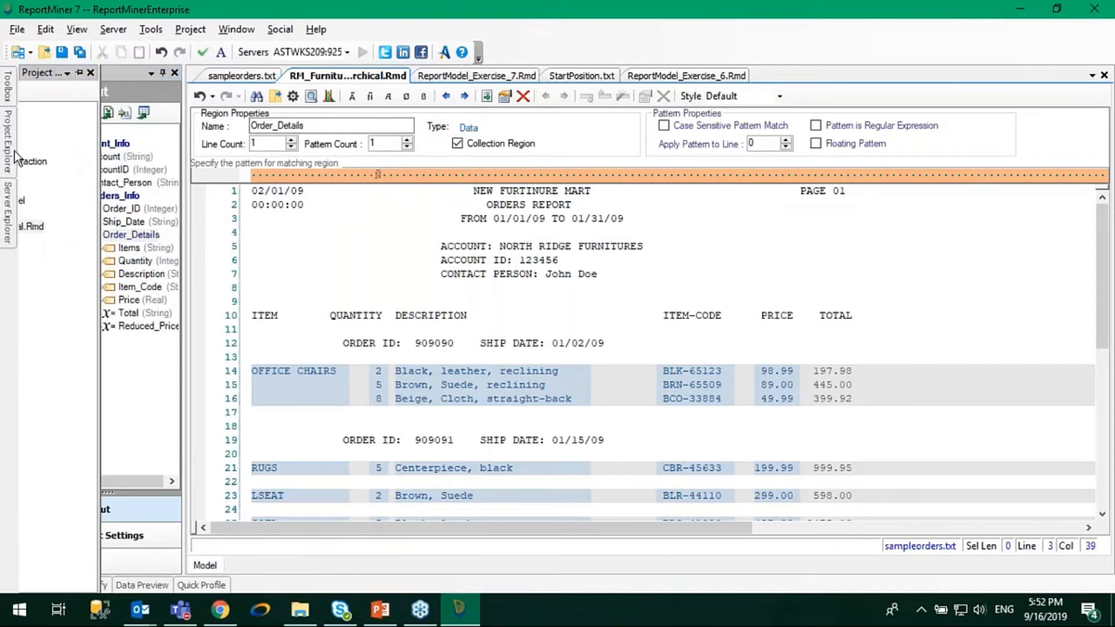
# Add a new report model named ReportModel_Exercise8.Rmd to the project's Exercise_8_Hierarchy_Of_A_Model folder.
pyautogui.moveTo(16, 151)
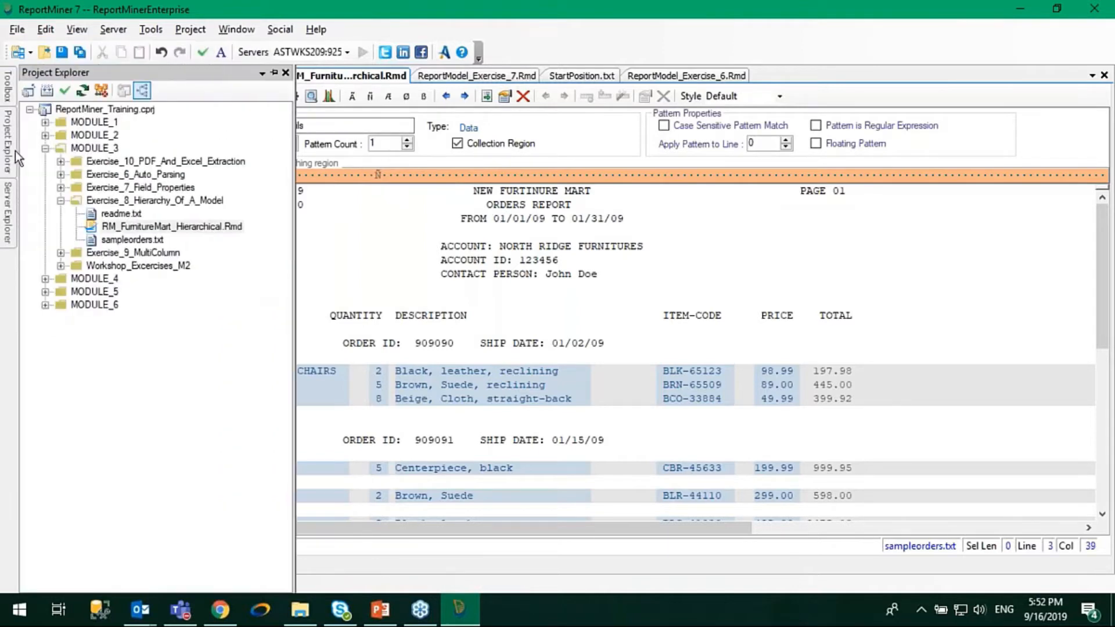
pyautogui.click(108, 202)
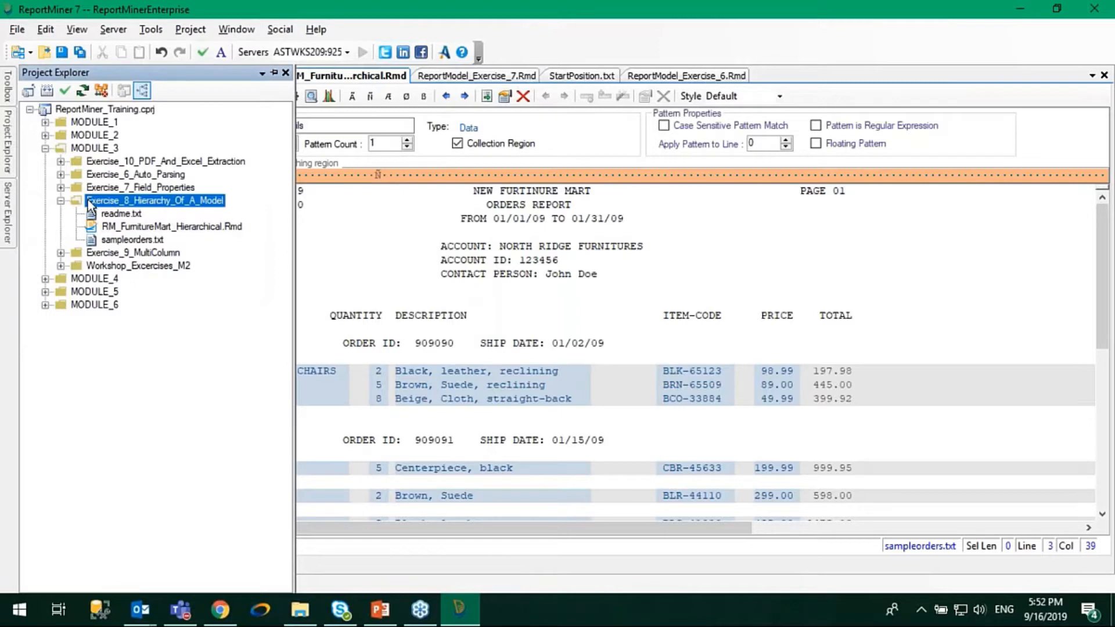
pyautogui.rightClick(90, 205)
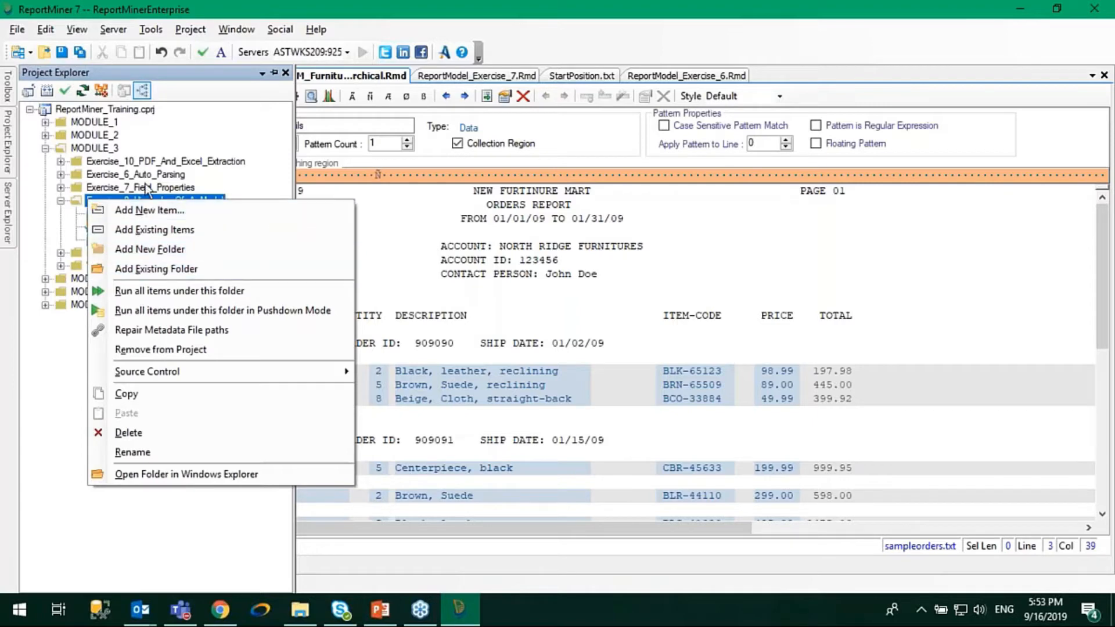
pyautogui.click(131, 217)
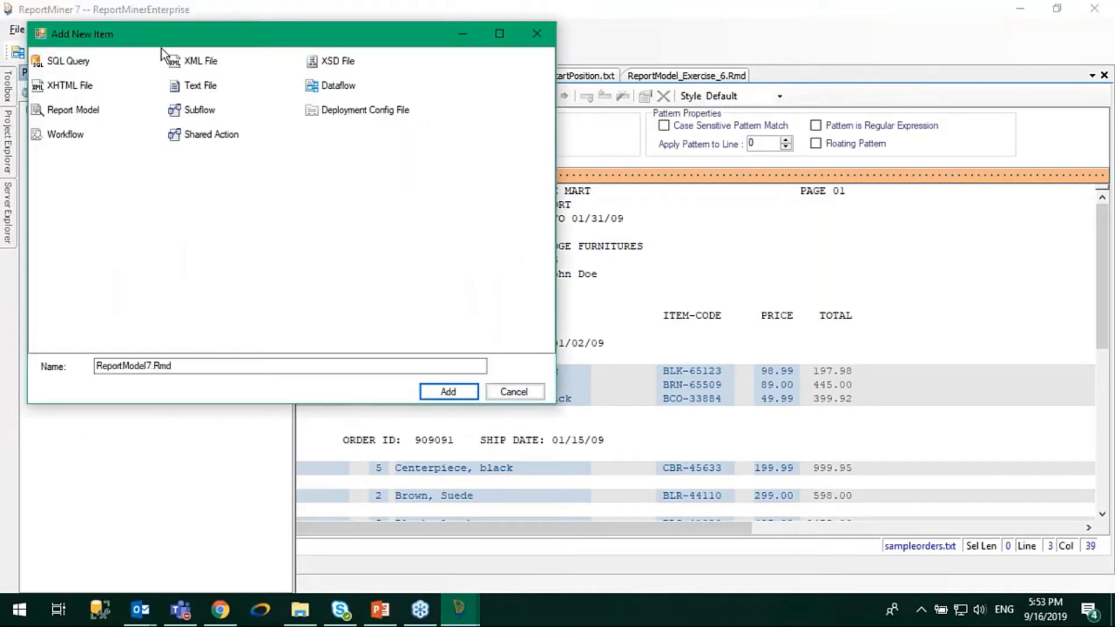
pyautogui.moveTo(280, 44); pyautogui.dragTo(595, 116)
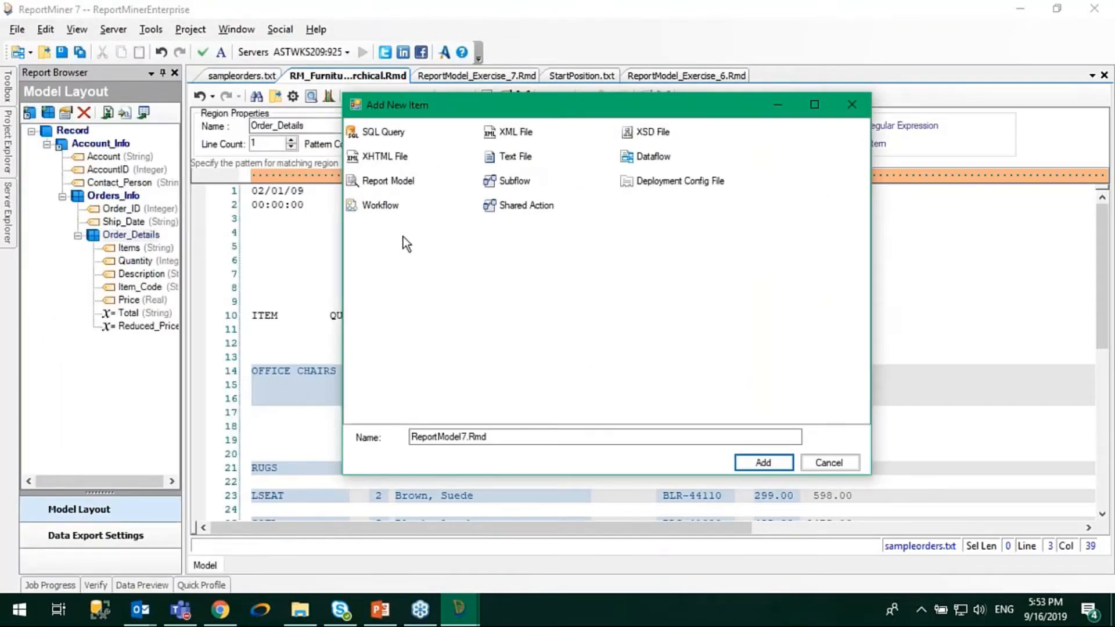
pyautogui.click(364, 211)
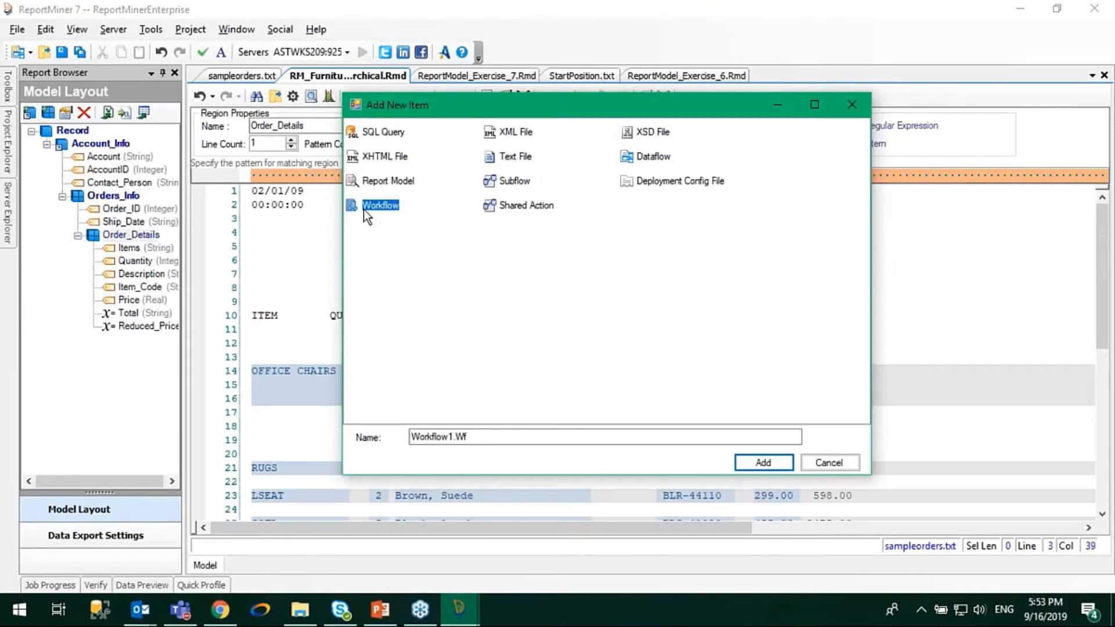
pyautogui.click(634, 158)
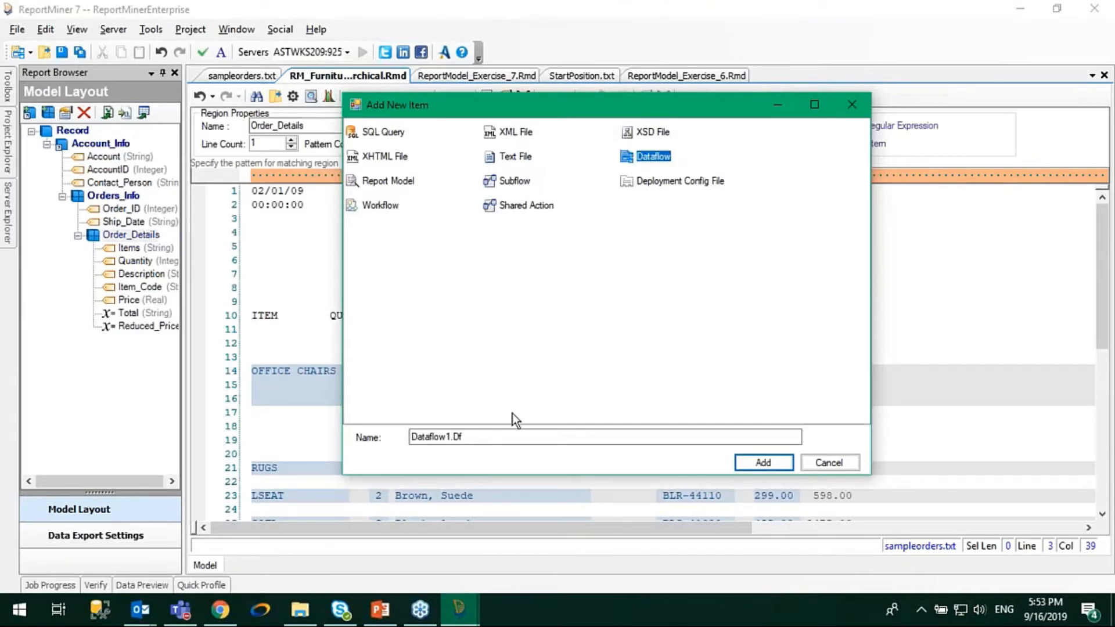
pyautogui.click(376, 183)
pyautogui.click(466, 437)
pyautogui.press('BackSpace')
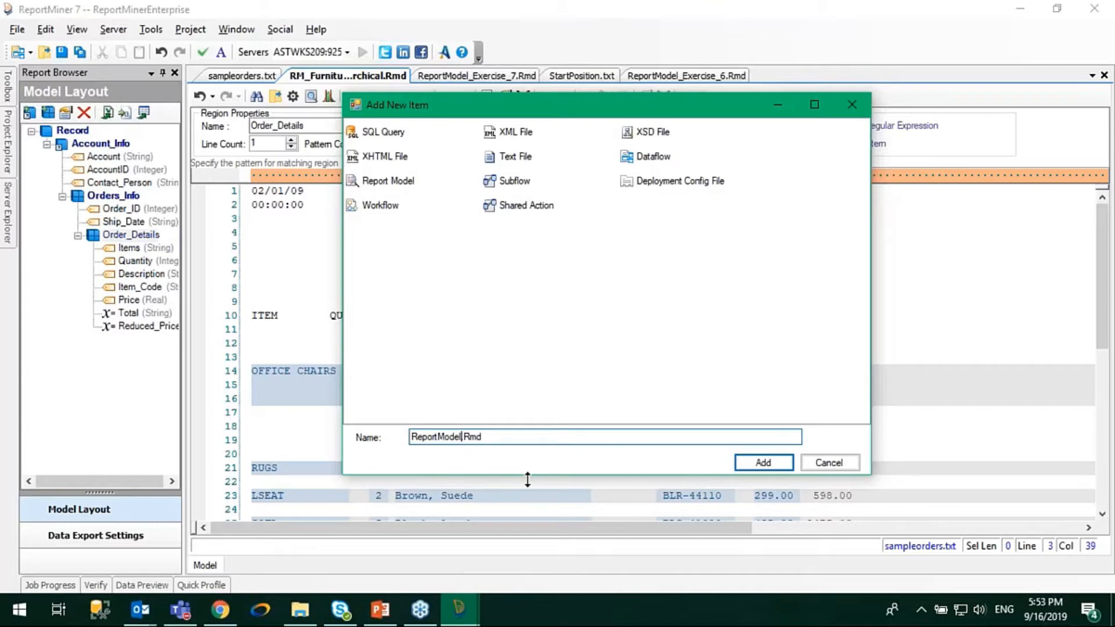
pyautogui.write('_Exercise8')
pyautogui.press('Return')
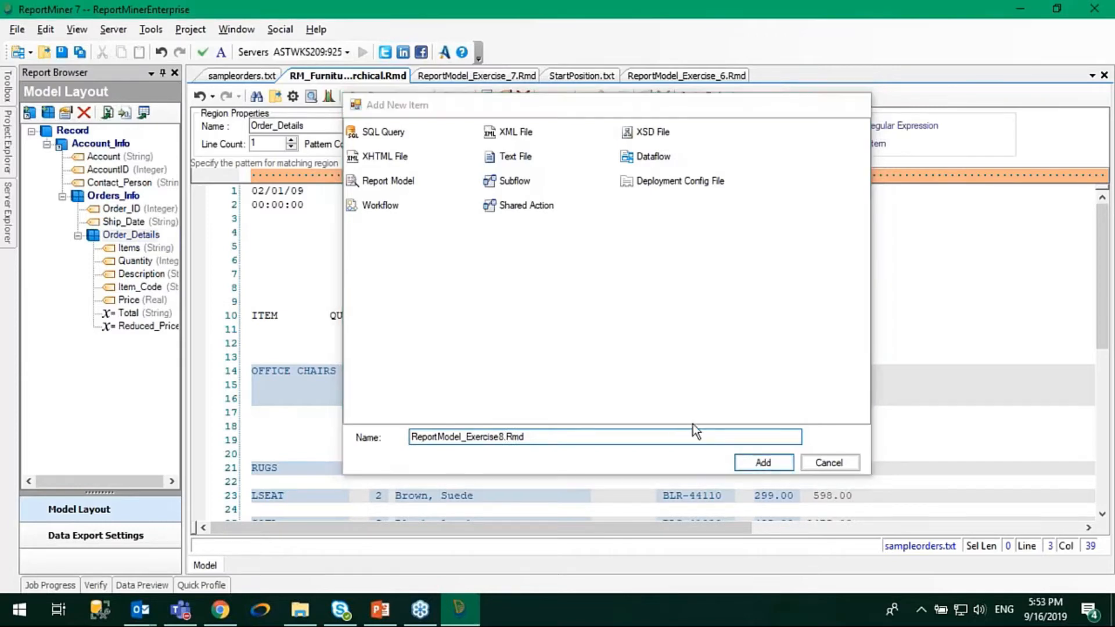
# Load the sampleorders text file into the new report model.
pyautogui.moveTo(9, 174)
pyautogui.moveTo(13, 137)
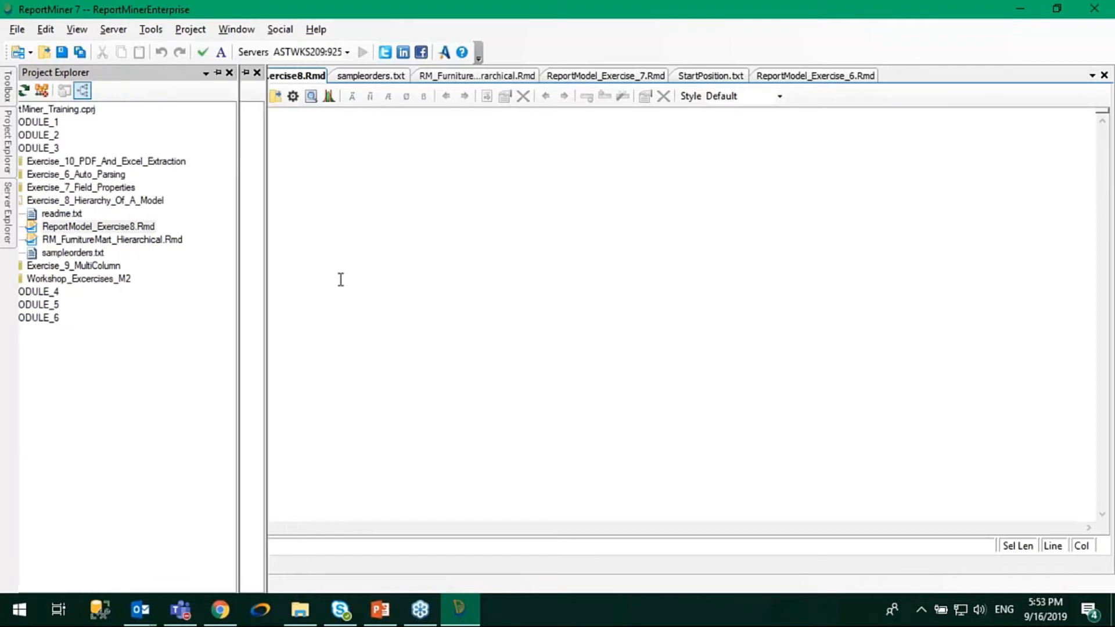
pyautogui.click(276, 95)
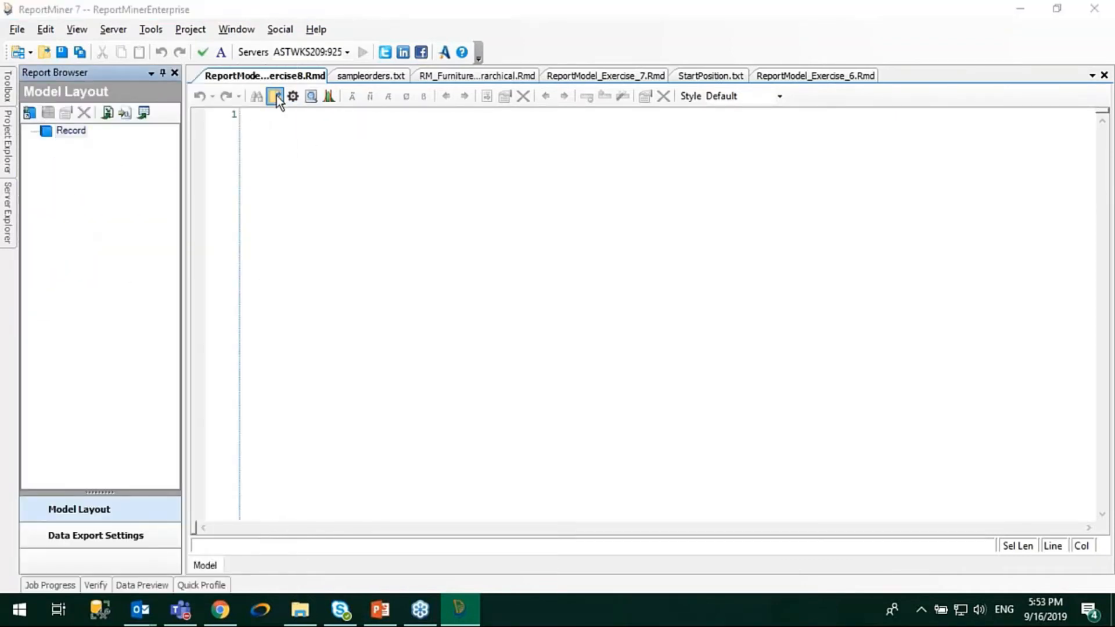
pyautogui.click(243, 151)
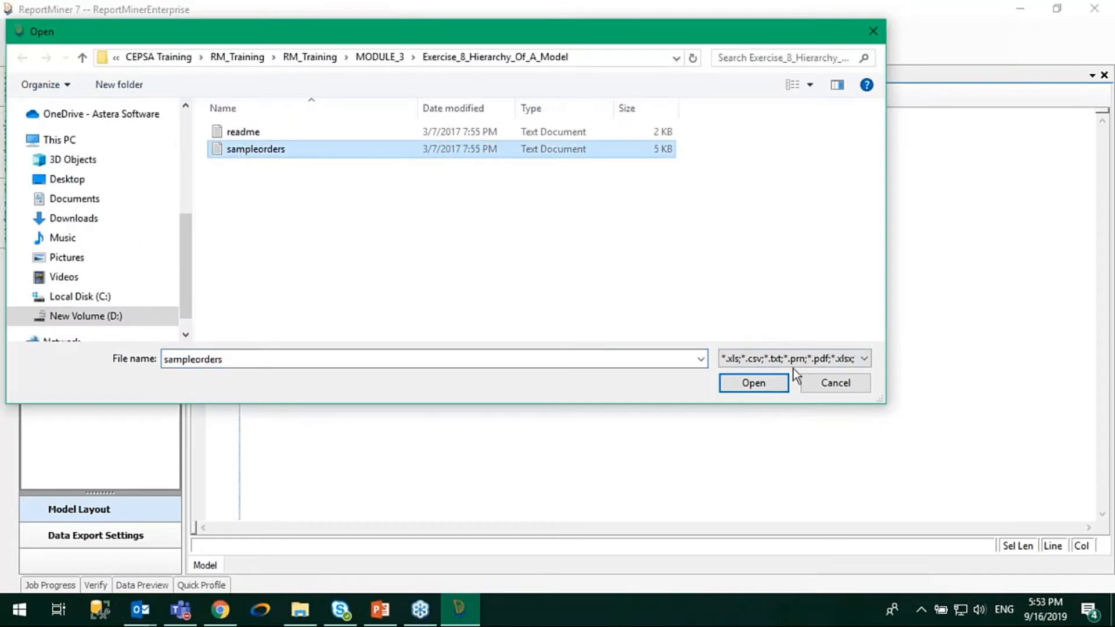
pyautogui.click(776, 381)
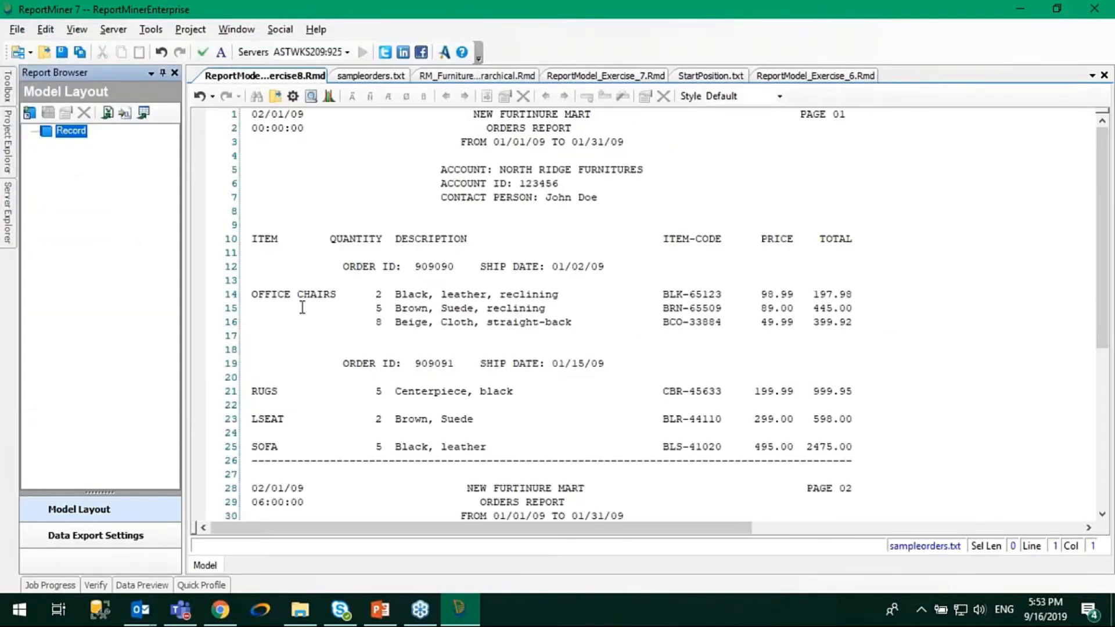
# Add a data region from the three account lines at lines 5 to 7, with ACCOUNT as its matching pattern.
pyautogui.click(441, 169)
pyautogui.moveTo(443, 170); pyautogui.dragTo(665, 196)
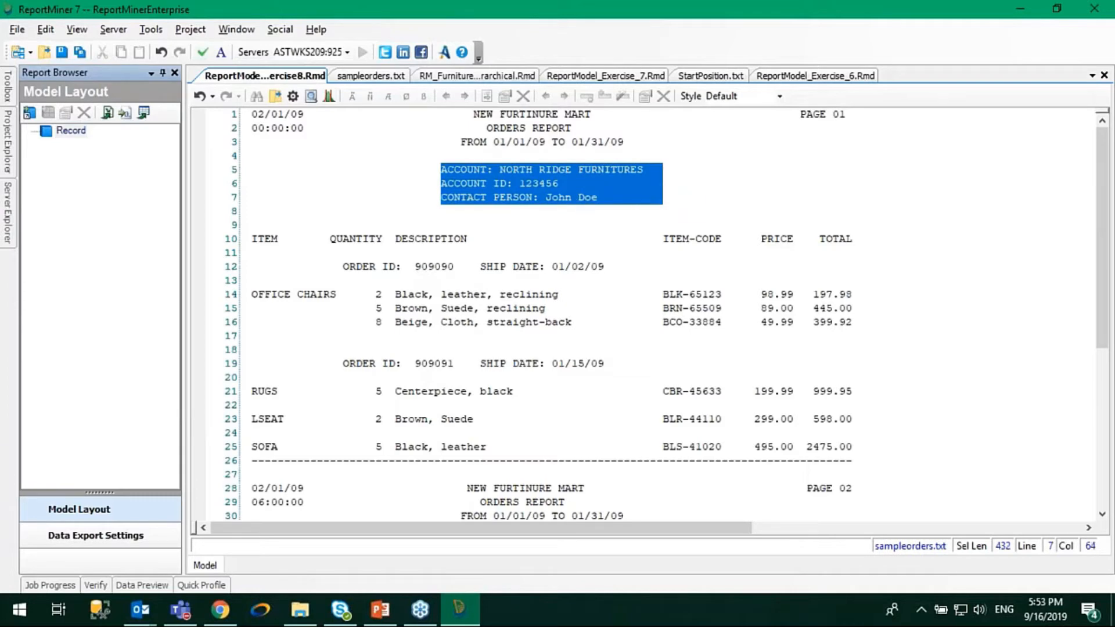
pyautogui.click(29, 114)
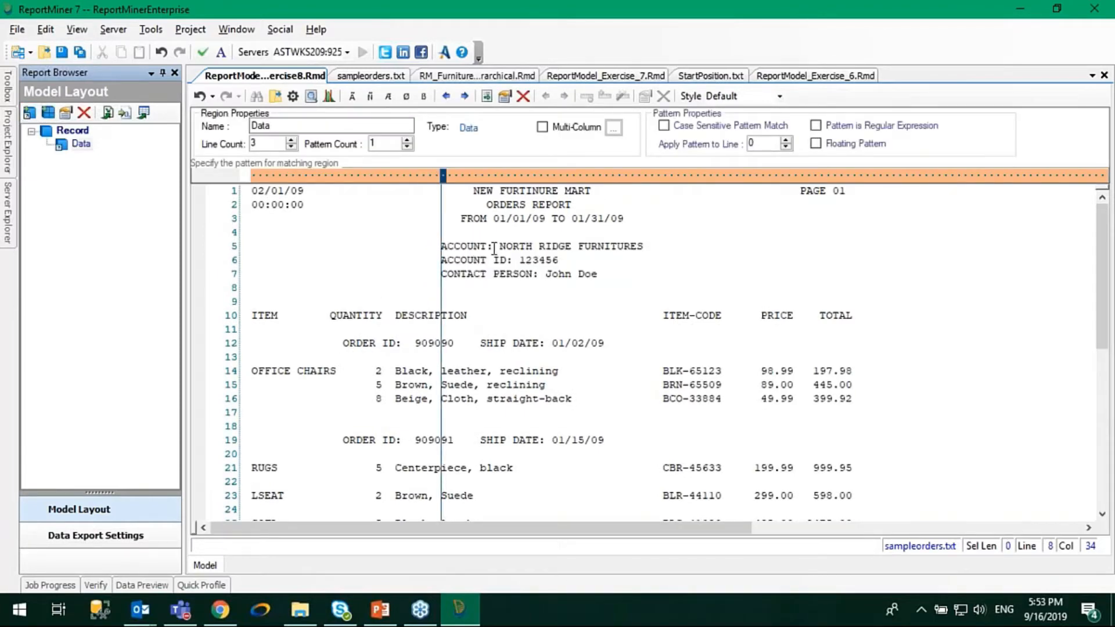
pyautogui.write('ACCOUNT')
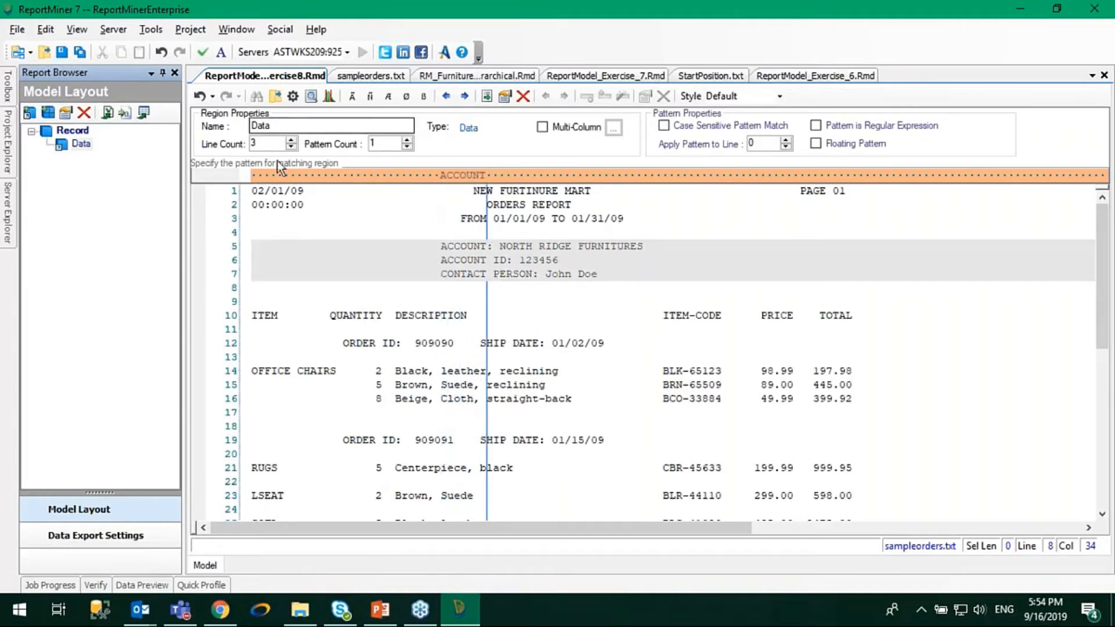
# Set the Data region's line count to 1 and extend its matching pattern to ACCOUNT: with the colon.
pyautogui.click(291, 147)
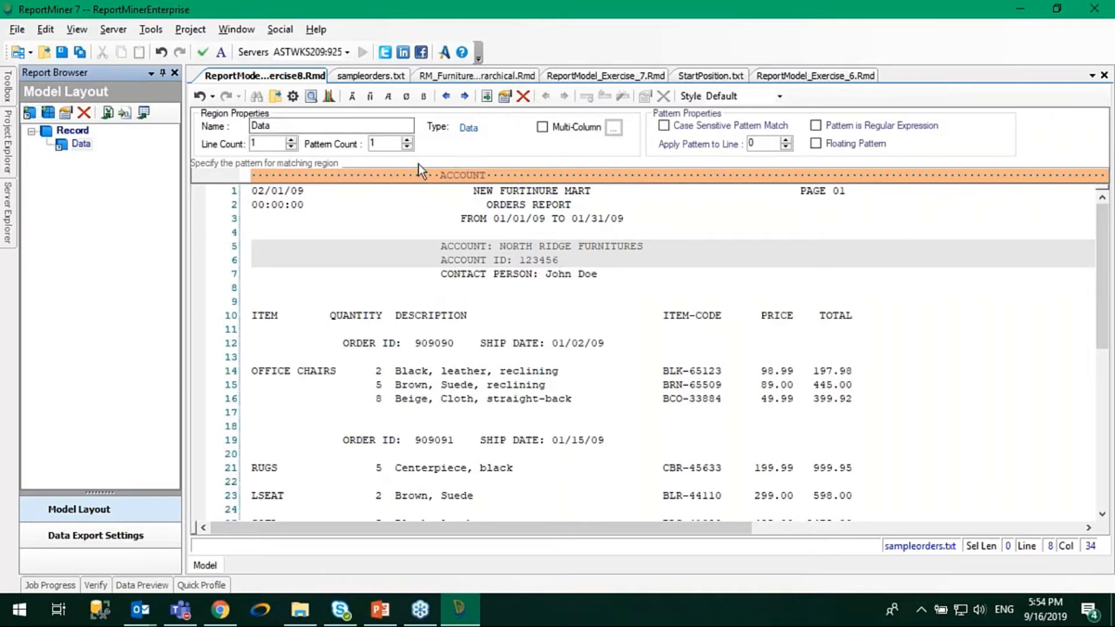
pyautogui.click(274, 248)
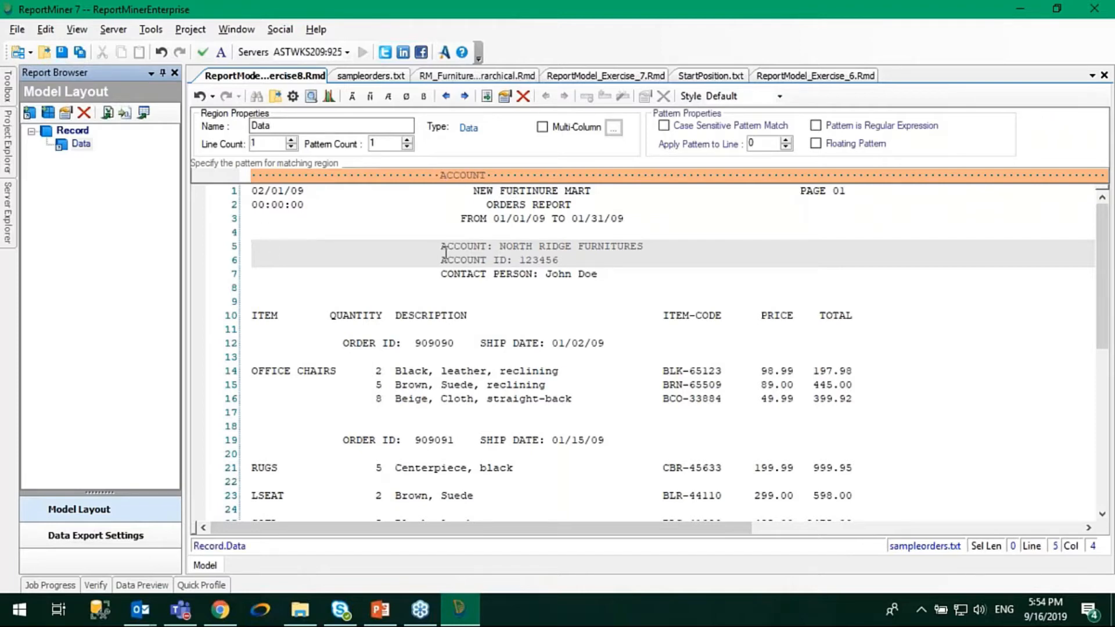
pyautogui.moveTo(439, 248); pyautogui.dragTo(488, 260)
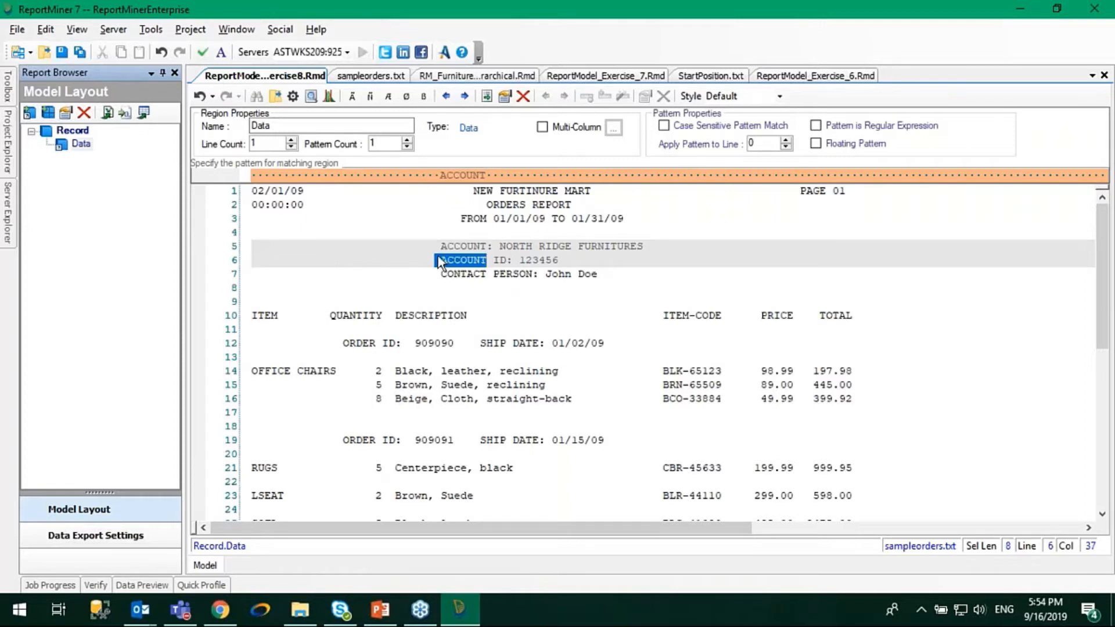
pyautogui.click(476, 266)
pyautogui.click(489, 246)
pyautogui.click(488, 175)
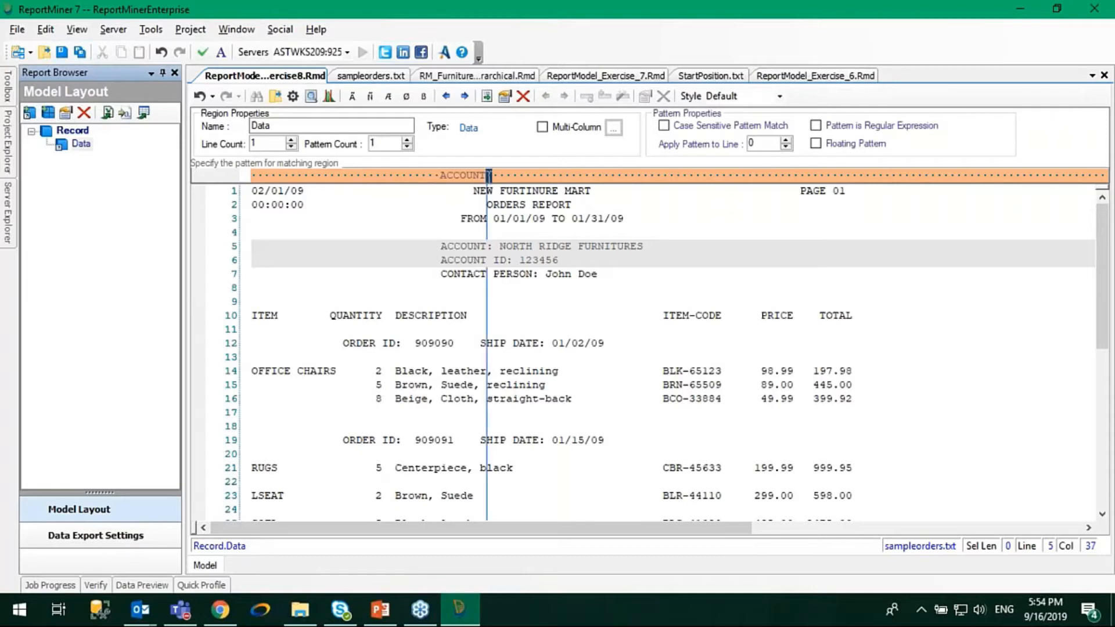
pyautogui.write(':')
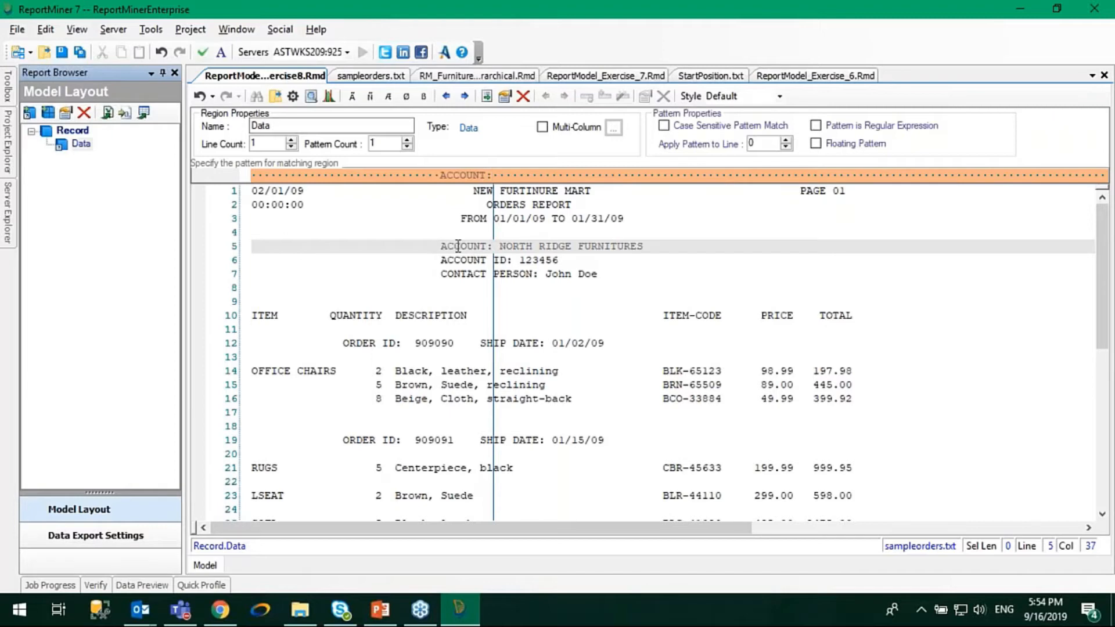
# Set the Data region's line count to 3 and check its coverage of the second account block at lines 32 to 34.
pyautogui.click(294, 141)
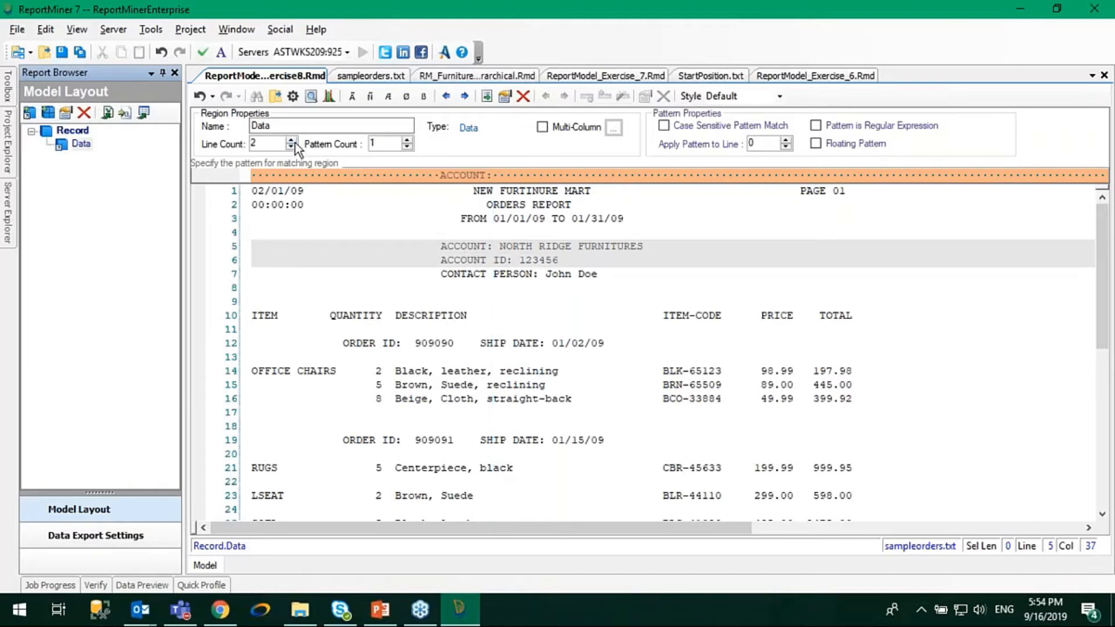
pyautogui.click(295, 141)
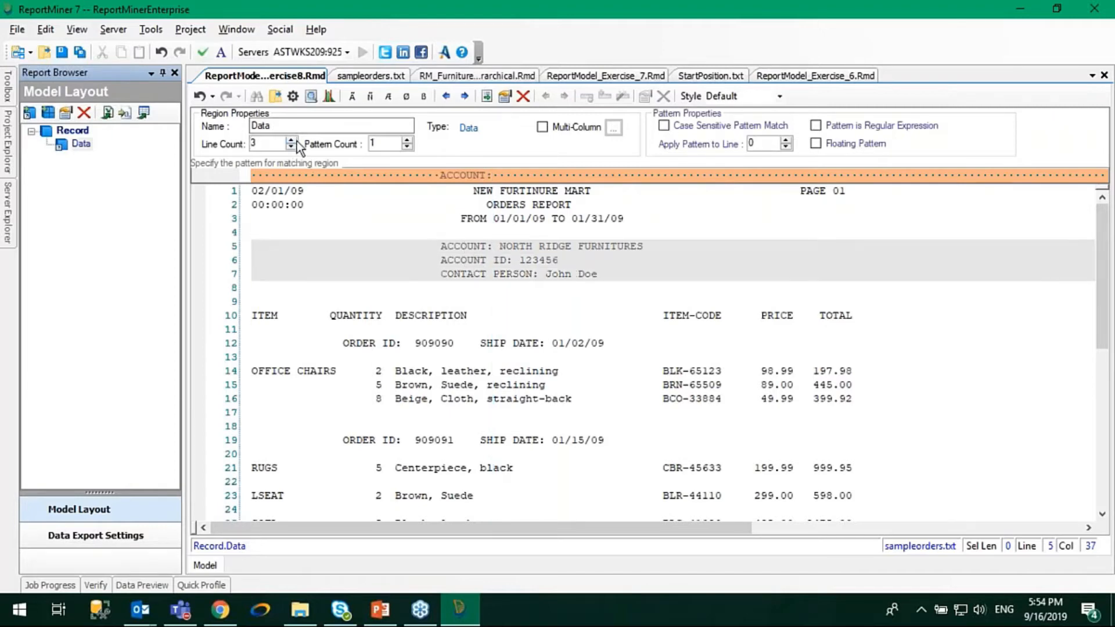
pyautogui.scroll(-1, 664, 438)
pyautogui.scroll(-7, 664, 438)
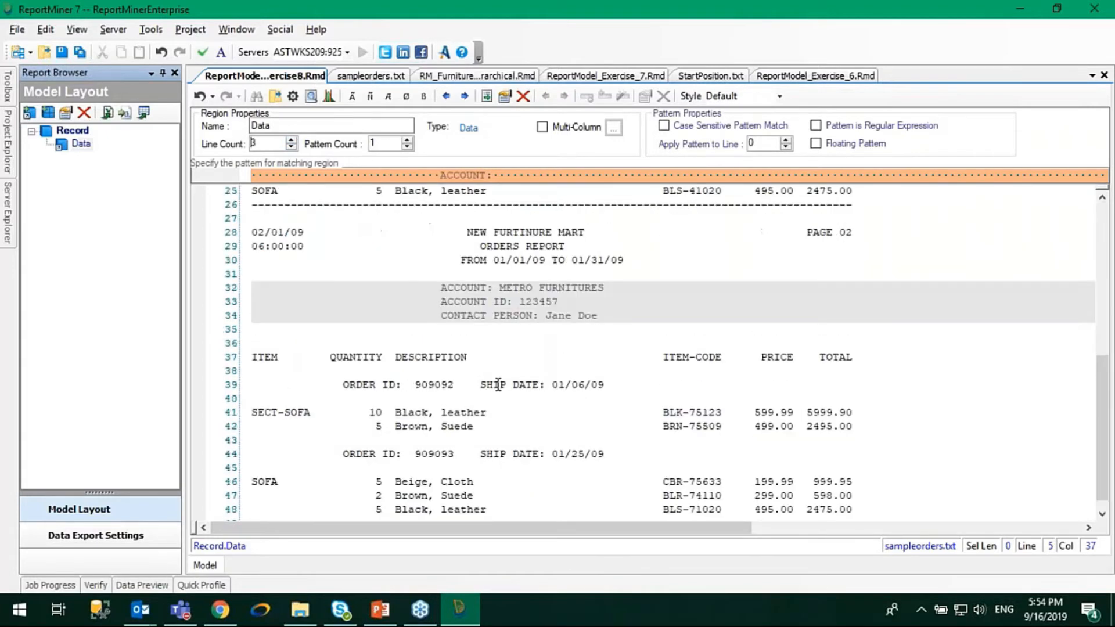
pyautogui.moveTo(443, 286); pyautogui.dragTo(505, 303)
pyautogui.click(614, 314)
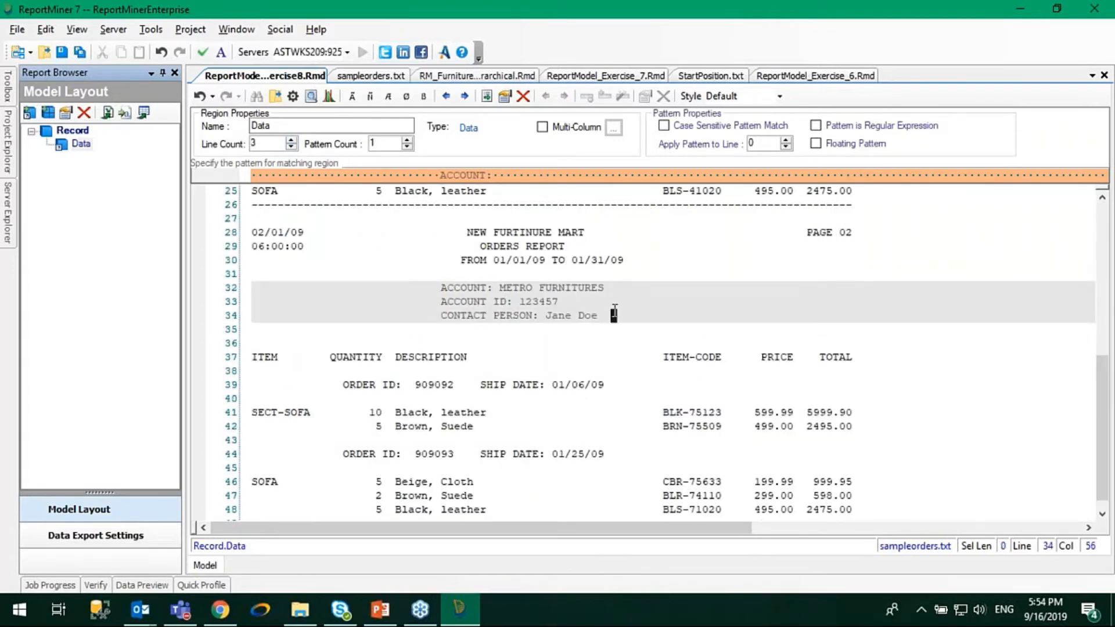
pyautogui.scroll(6, 615, 310)
pyautogui.scroll(2, 615, 310)
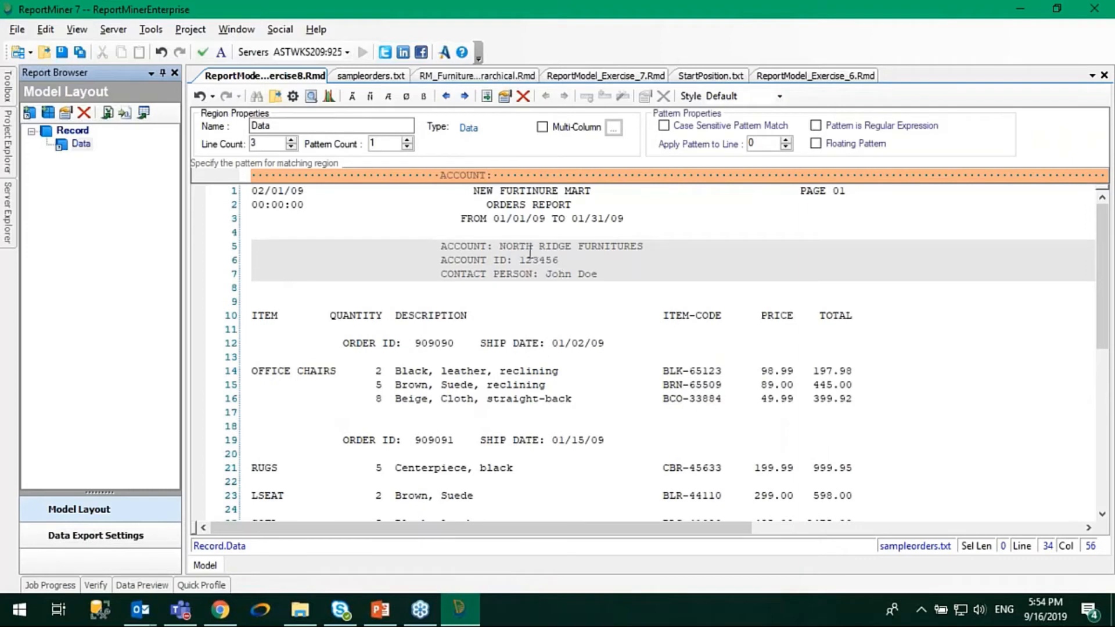
# Create a data field named Account from the company name on line 5 of the Data region.
pyautogui.moveTo(500, 246); pyautogui.dragTo(650, 247)
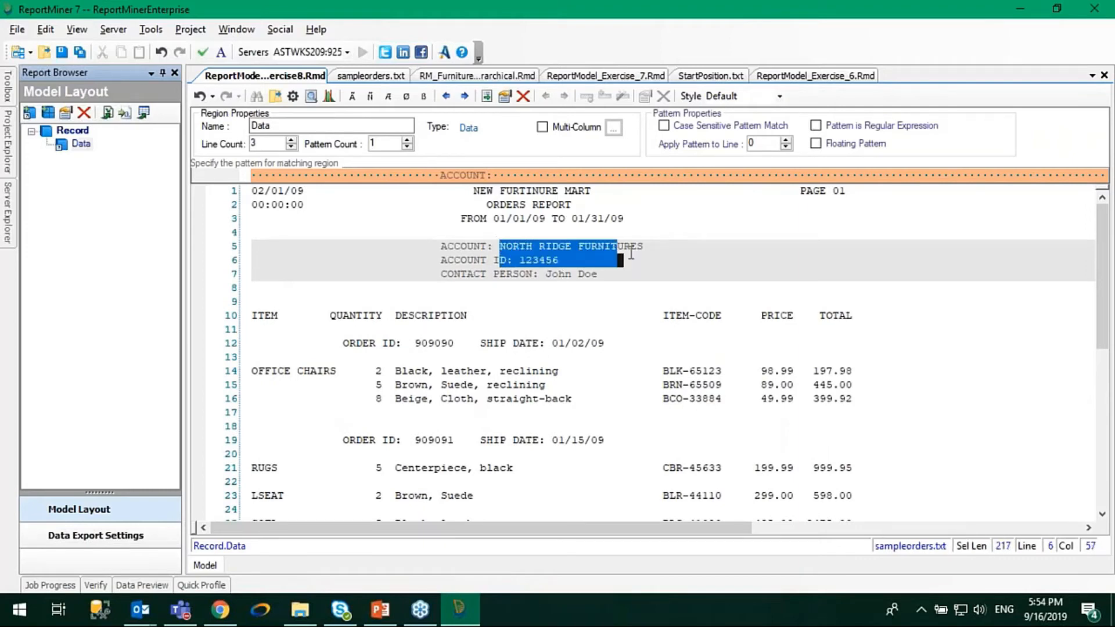
pyautogui.rightClick(630, 250)
pyautogui.click(691, 260)
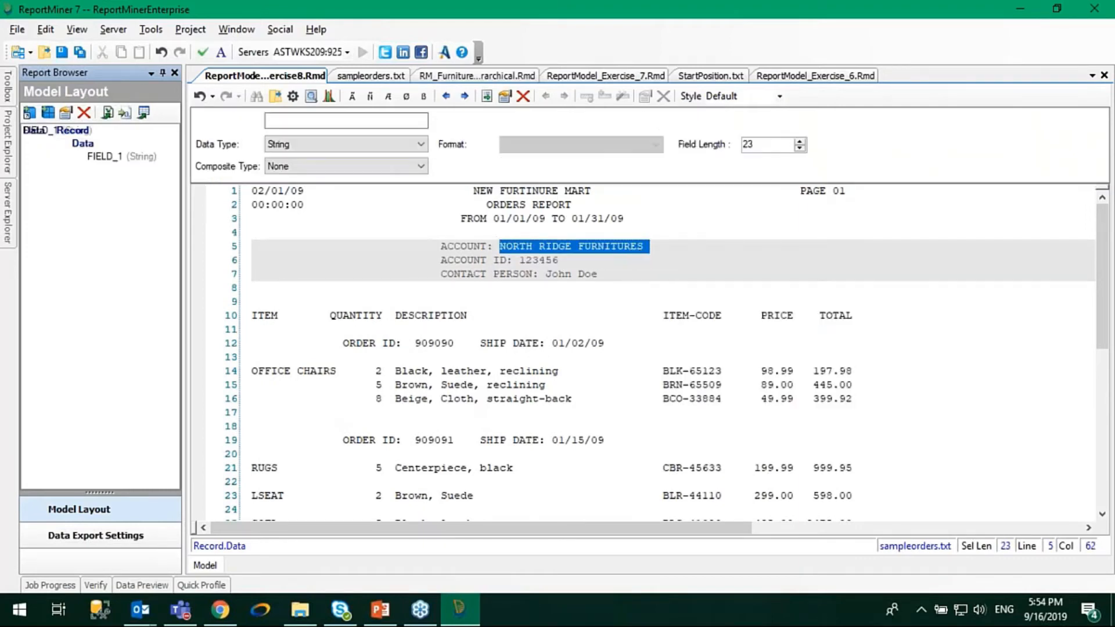
pyautogui.doubleClick(329, 123)
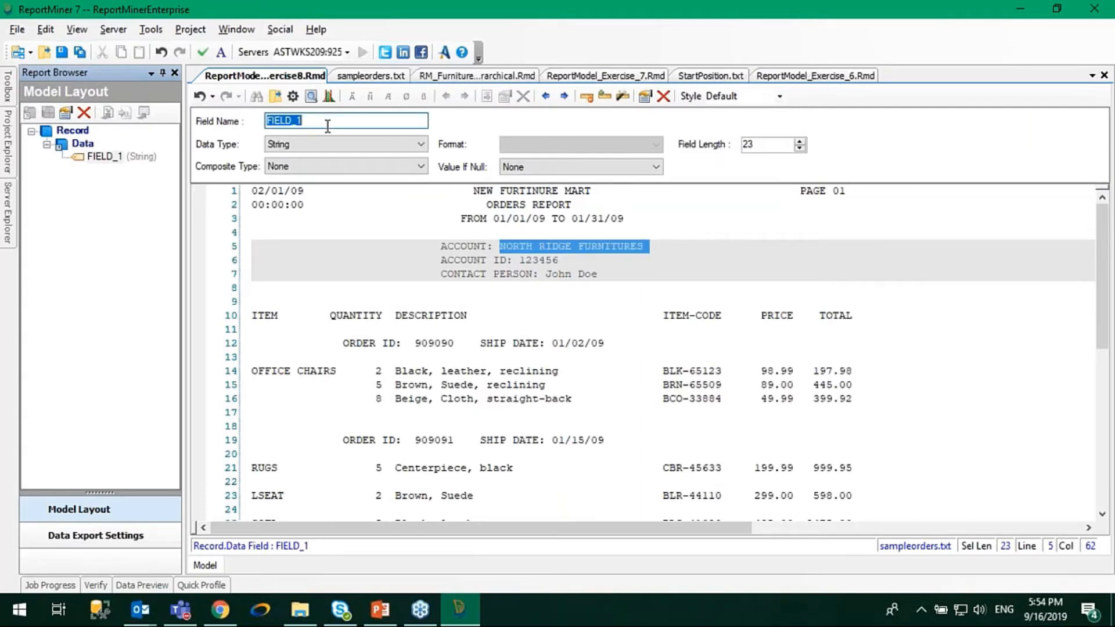
pyautogui.write('AC')
pyautogui.press('BackSpace')
pyautogui.write('ccount')
# Create a data field named Account_ID from the ID number on line 6 of the Data region.
pyautogui.moveTo(519, 260); pyautogui.dragTo(558, 261)
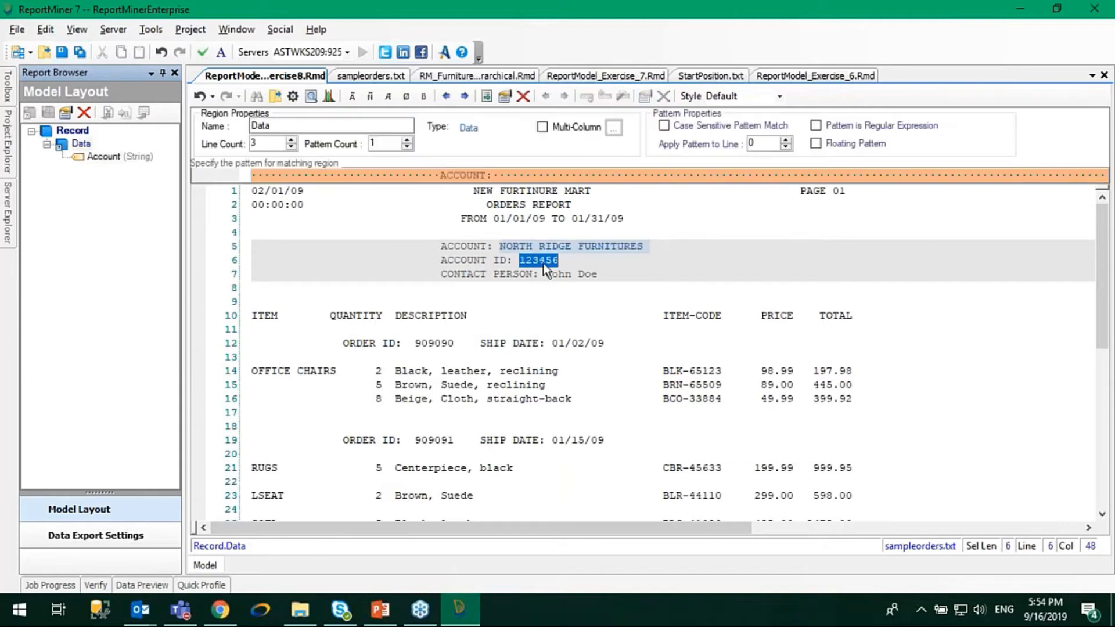
pyautogui.rightClick(546, 263)
pyautogui.click(580, 273)
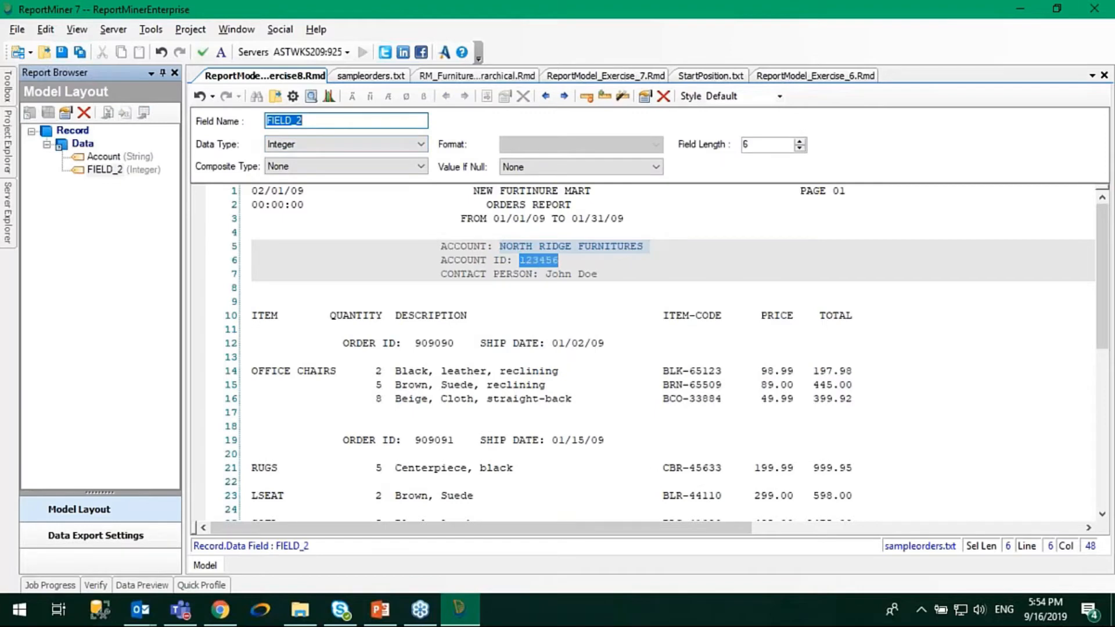
pyautogui.write('Account_ID')
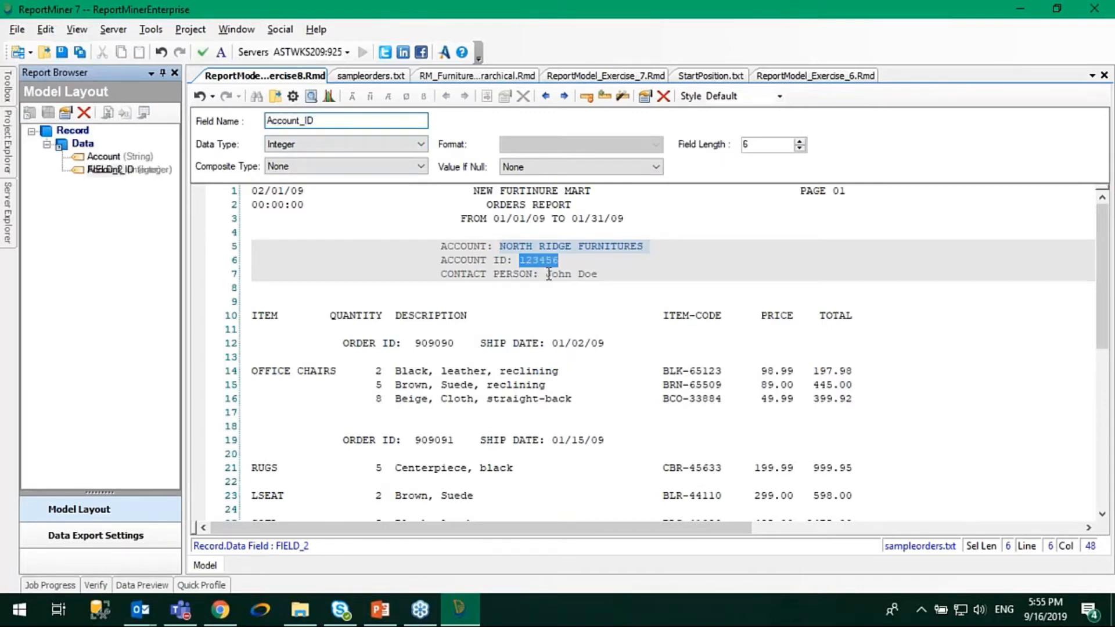
# Create a data field named Contact_Person from the contact's name on line 7, including one trailing space.
pyautogui.moveTo(549, 274); pyautogui.dragTo(607, 276)
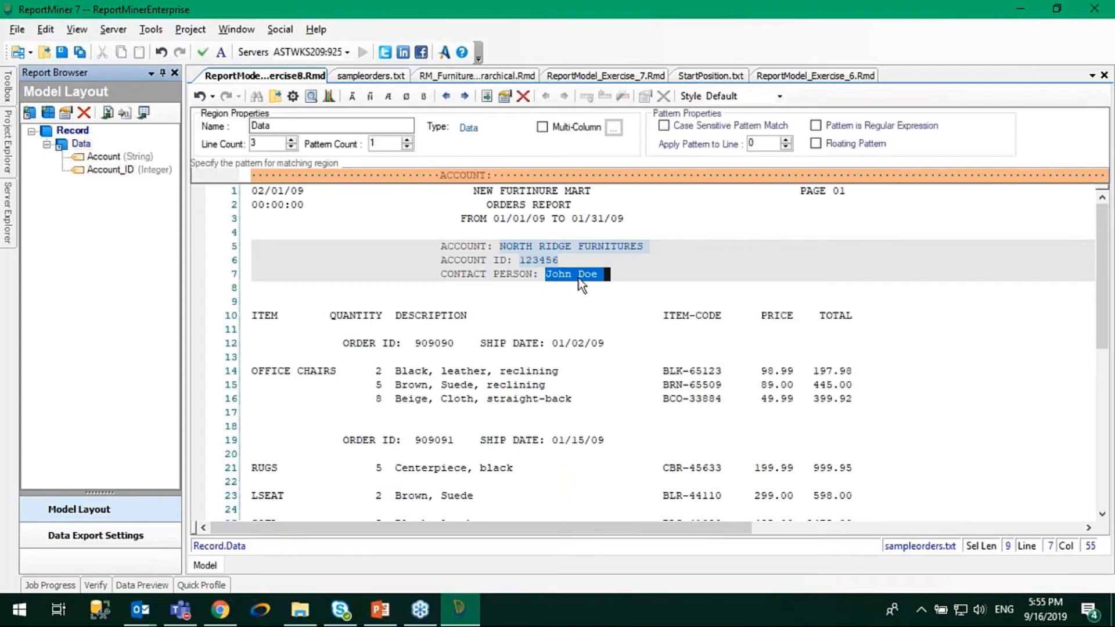
pyautogui.rightClick(578, 277)
pyautogui.click(597, 287)
pyautogui.doubleClick(328, 123)
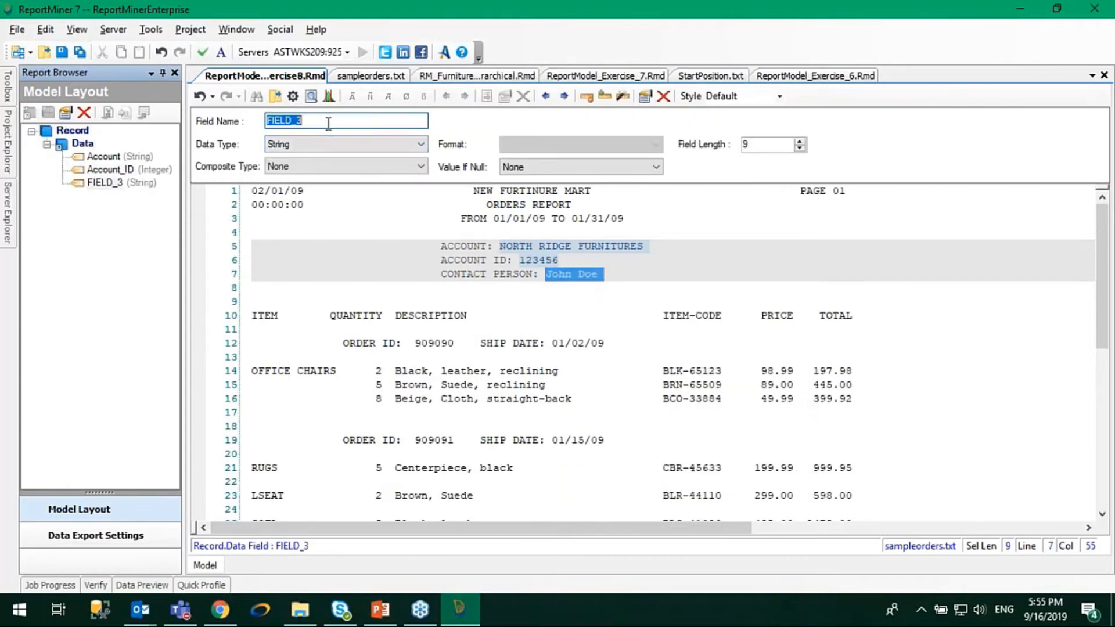
pyautogui.write('Contact_Person')
pyautogui.click(423, 315)
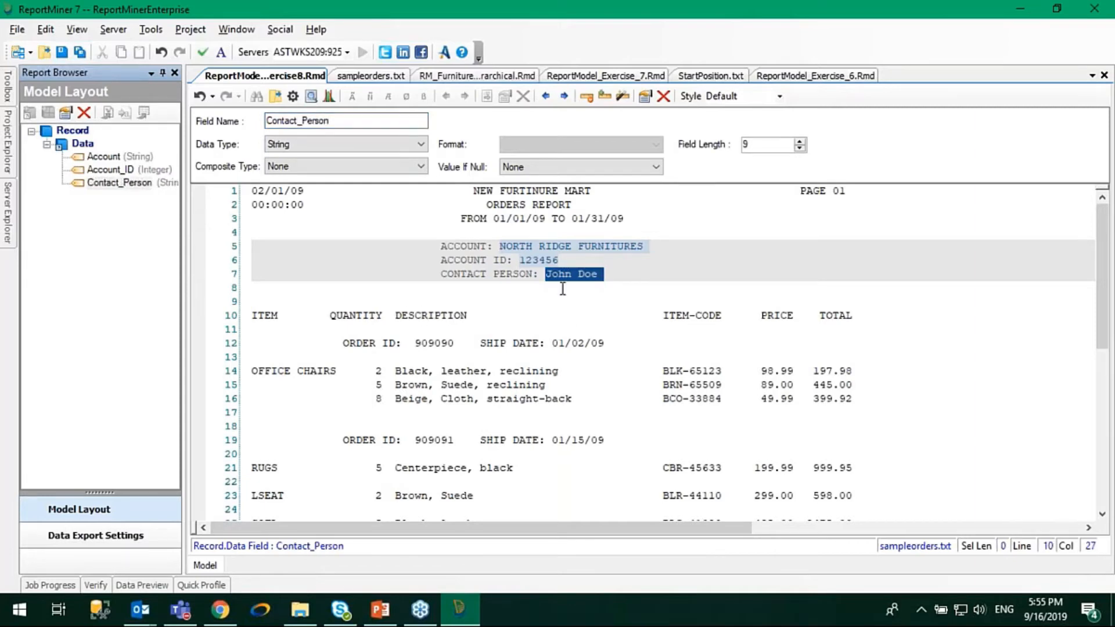
pyautogui.click(544, 275)
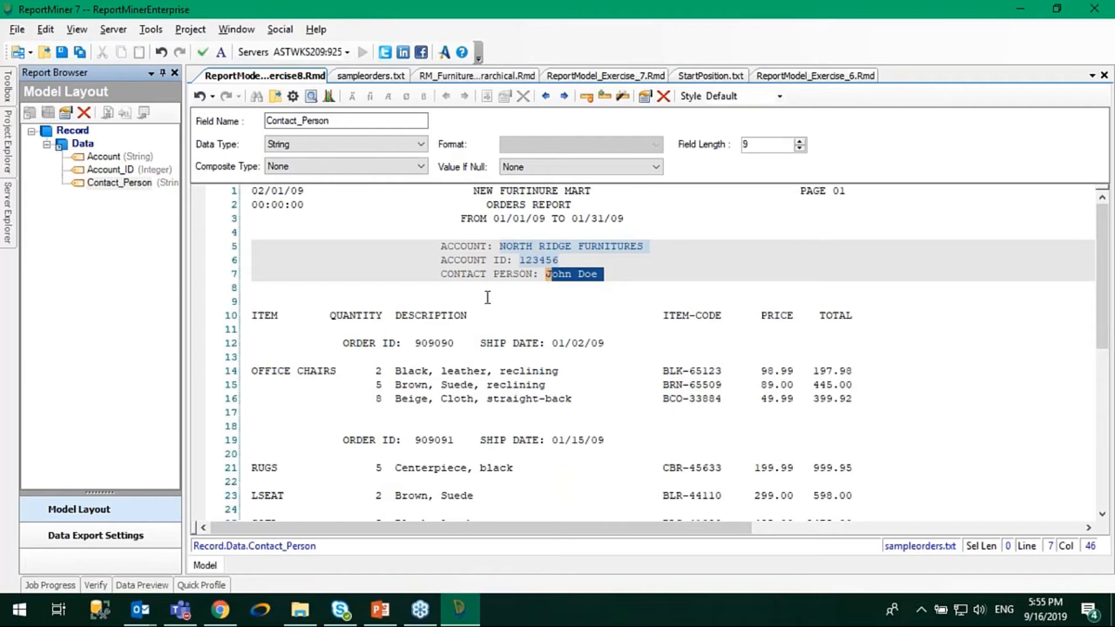
# Examine the order ID and ship date lines at 12 and 19 and the Data region's options for adding child regions.
pyautogui.click(62, 147)
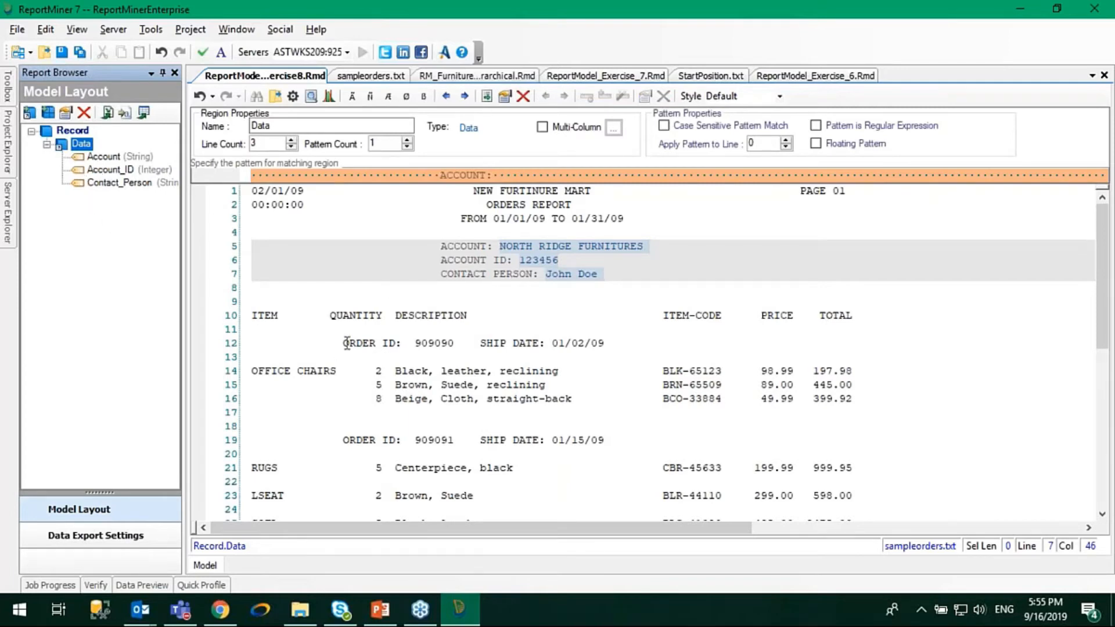
pyautogui.moveTo(334, 343); pyautogui.dragTo(696, 345)
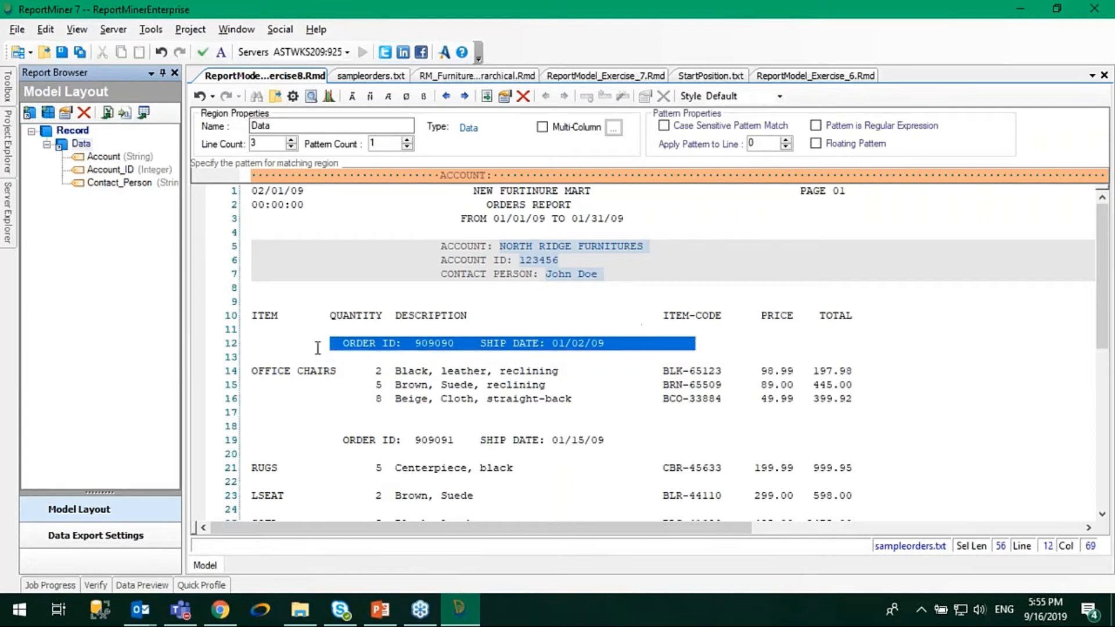
pyautogui.click(77, 145)
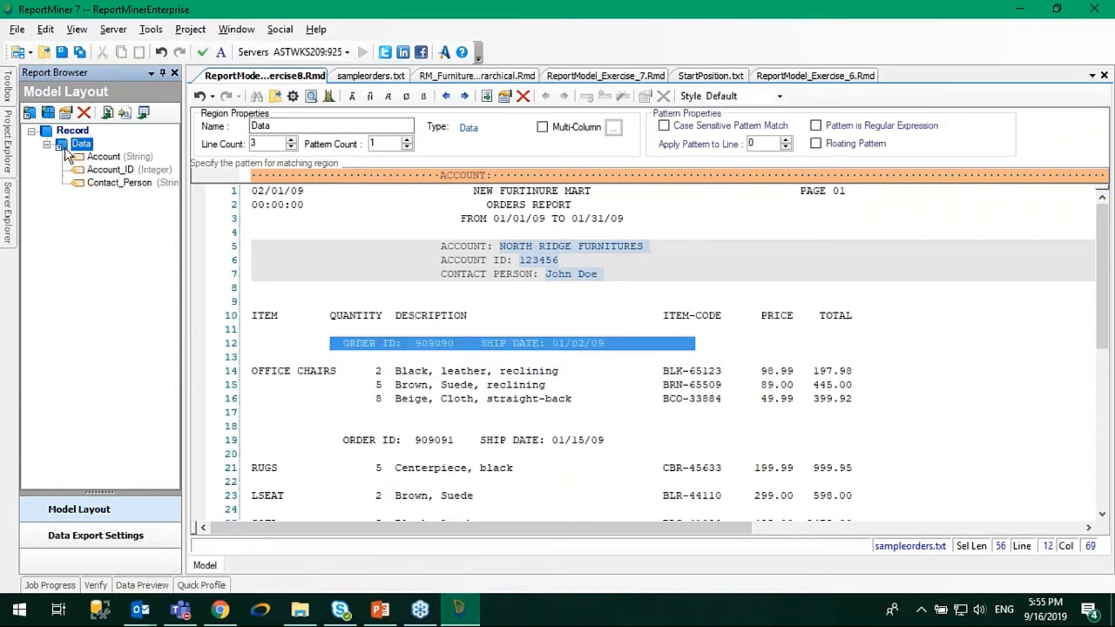
pyautogui.click(58, 132)
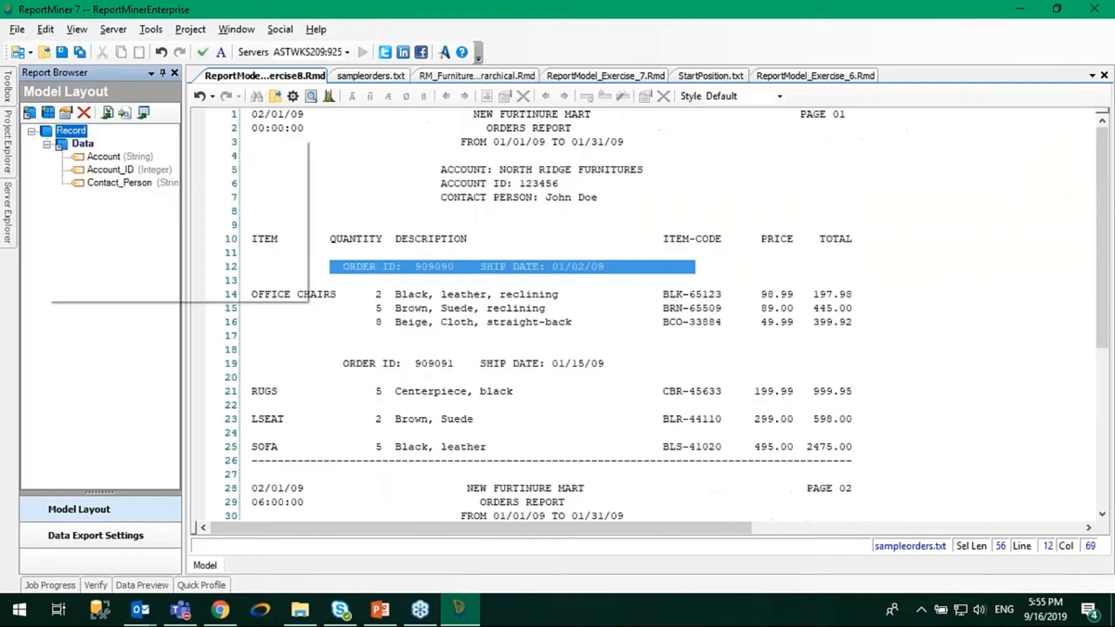
pyautogui.click(84, 145)
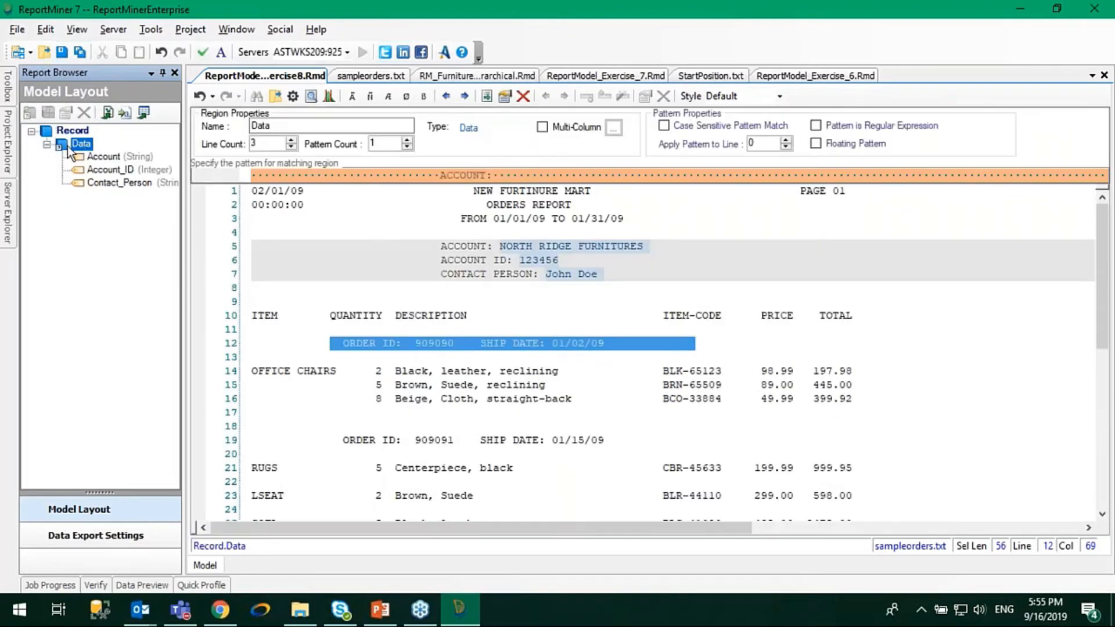
pyautogui.rightClick(69, 148)
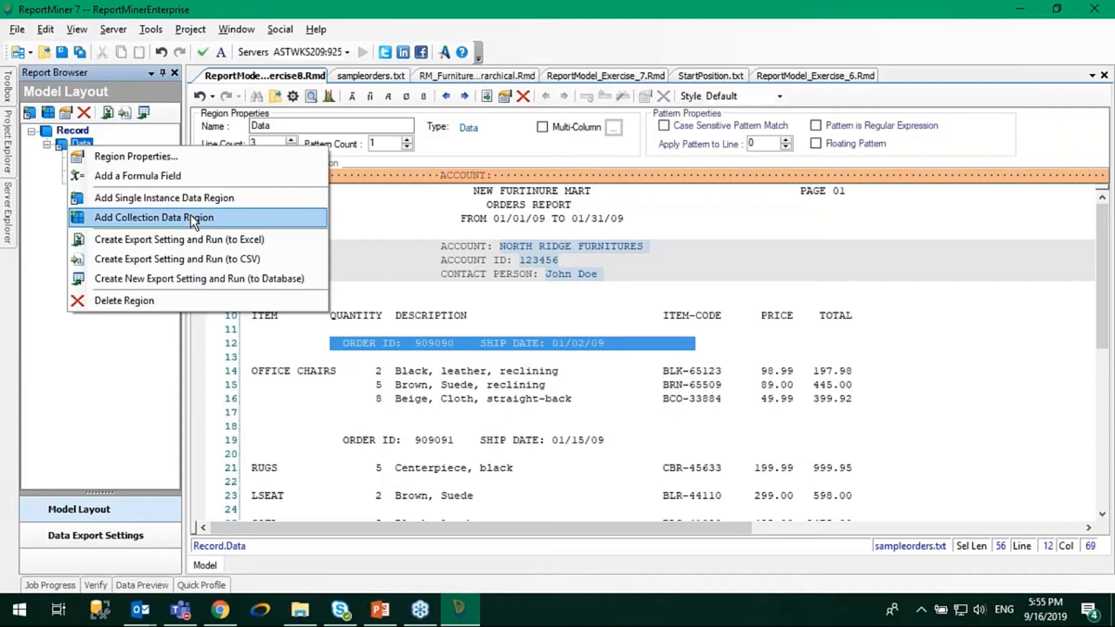
pyautogui.click(463, 384)
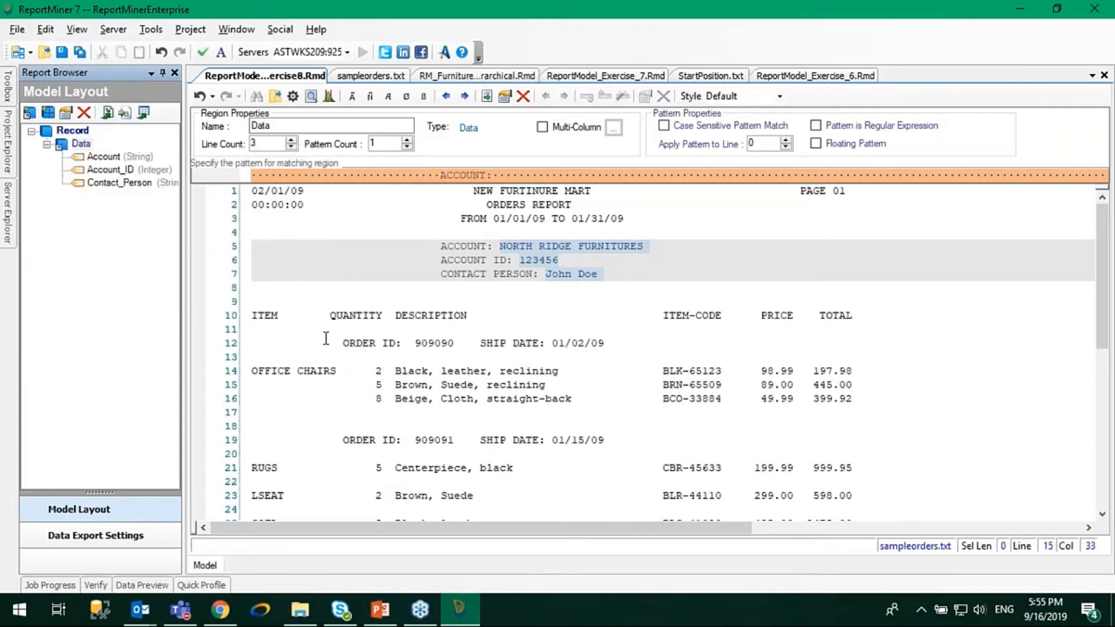
pyautogui.moveTo(325, 338); pyautogui.dragTo(709, 343)
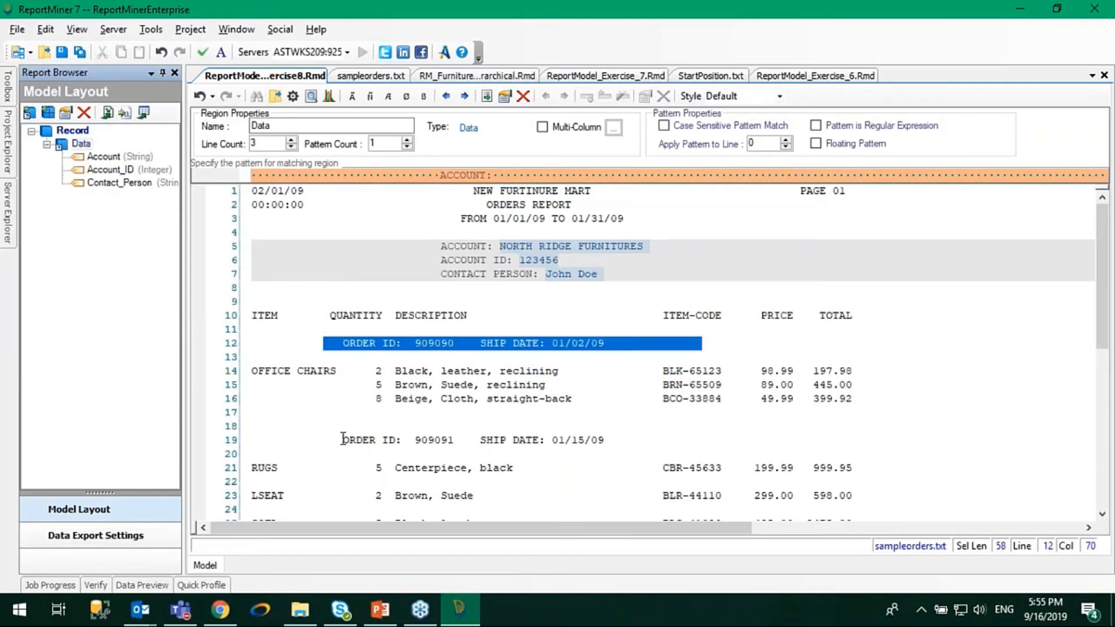
pyautogui.moveTo(336, 439); pyautogui.dragTo(719, 440)
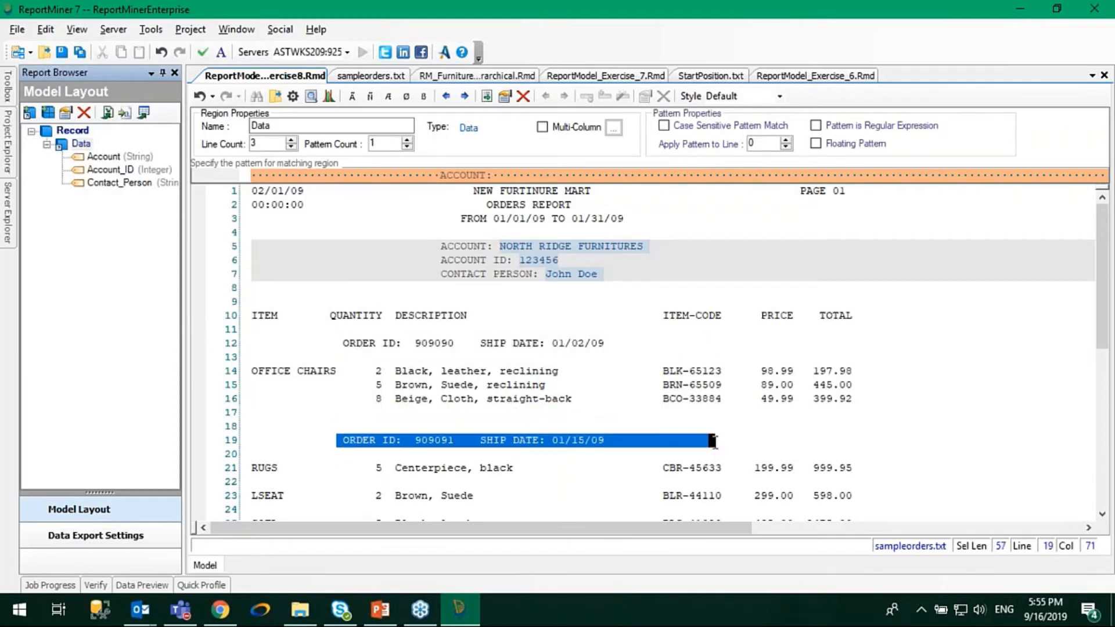
pyautogui.click(420, 253)
# Add a collection data region under the Data region and name it Order_Info.
pyautogui.click(92, 142)
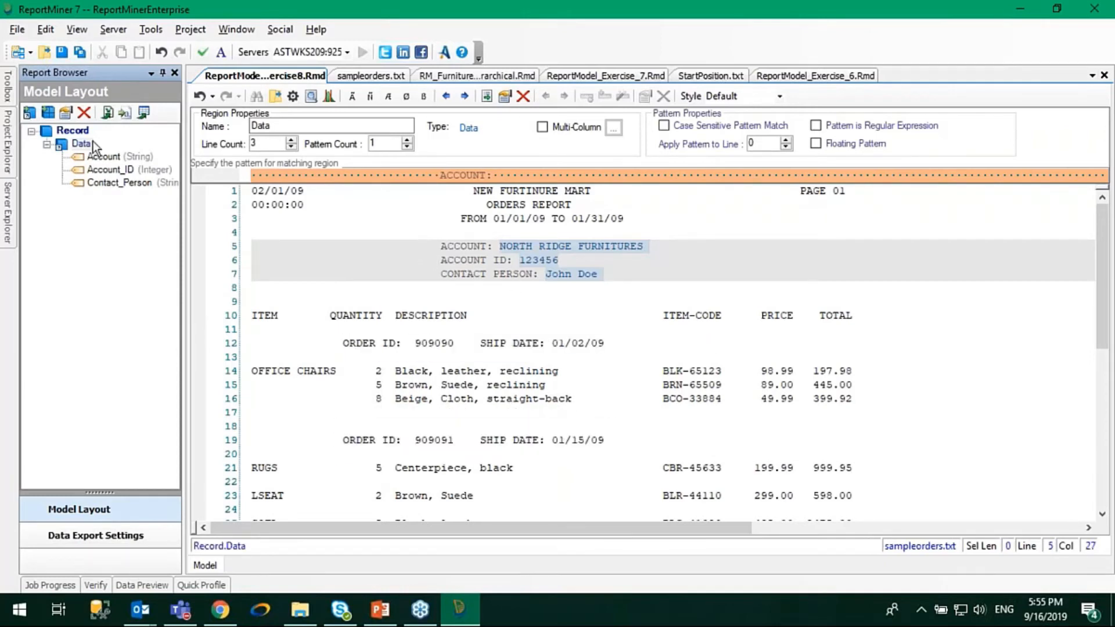
pyautogui.rightClick(61, 144)
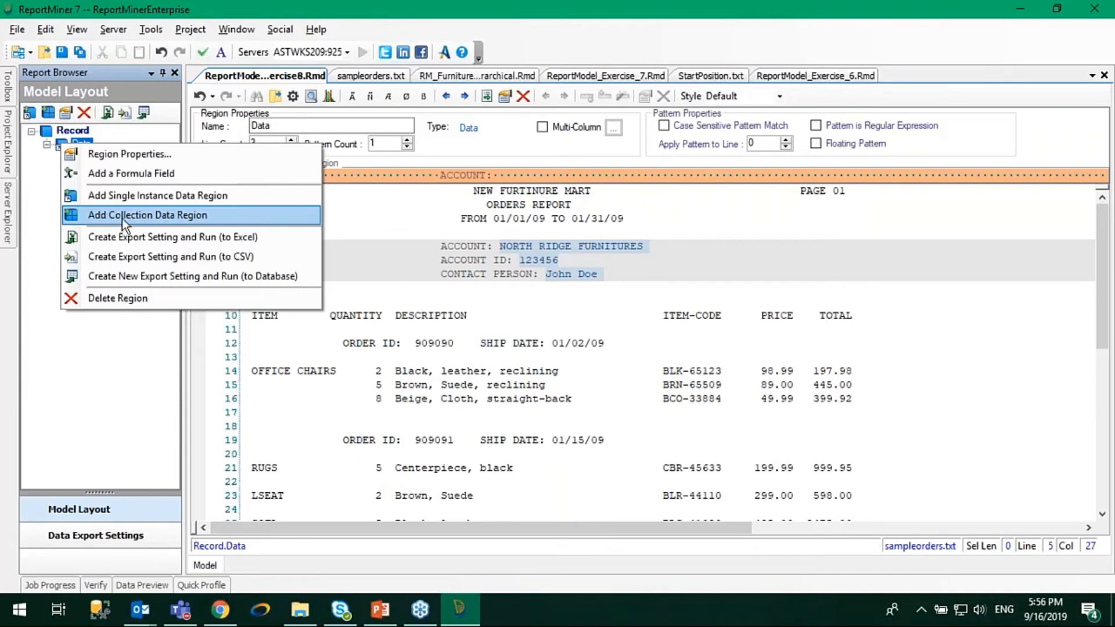
pyautogui.click(122, 217)
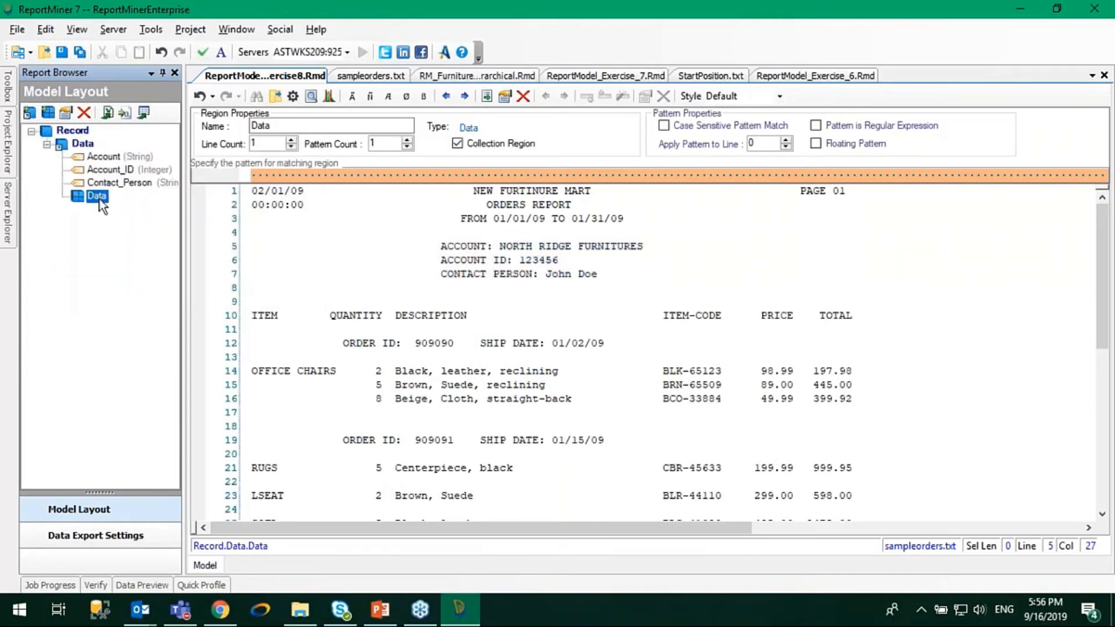
pyautogui.doubleClick(298, 126)
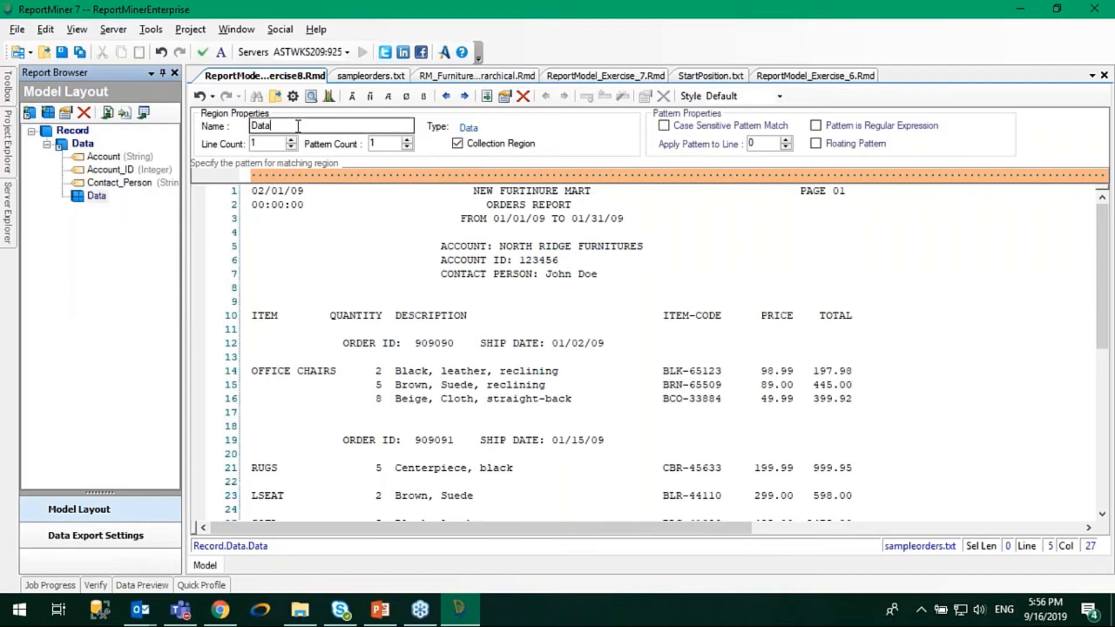
pyautogui.write('Order_I')
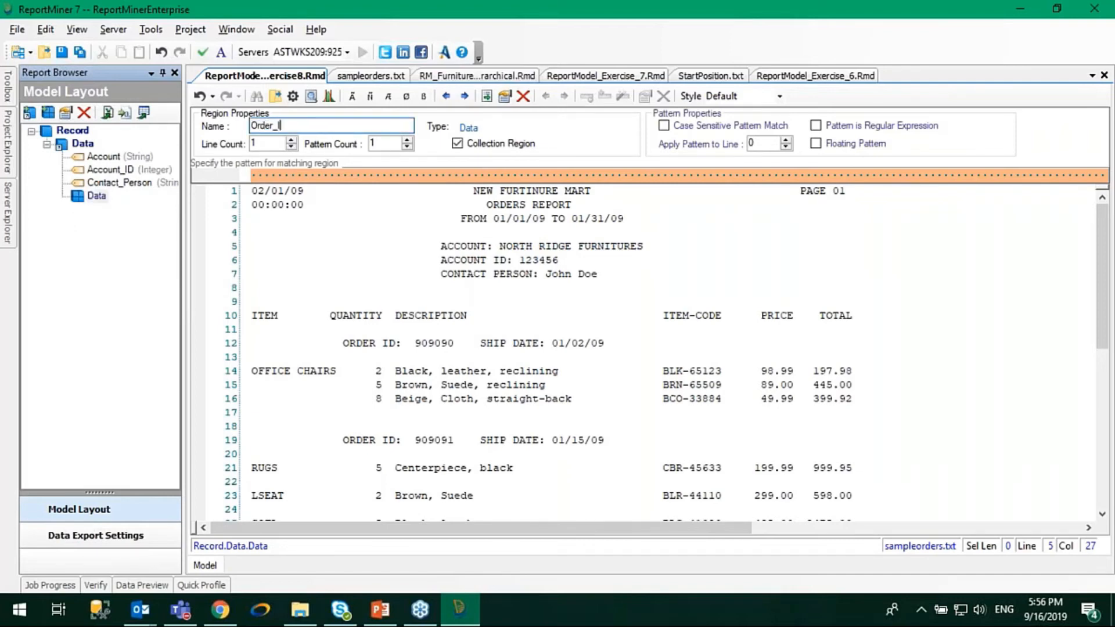
pyautogui.write('nfo')
pyautogui.click(480, 315)
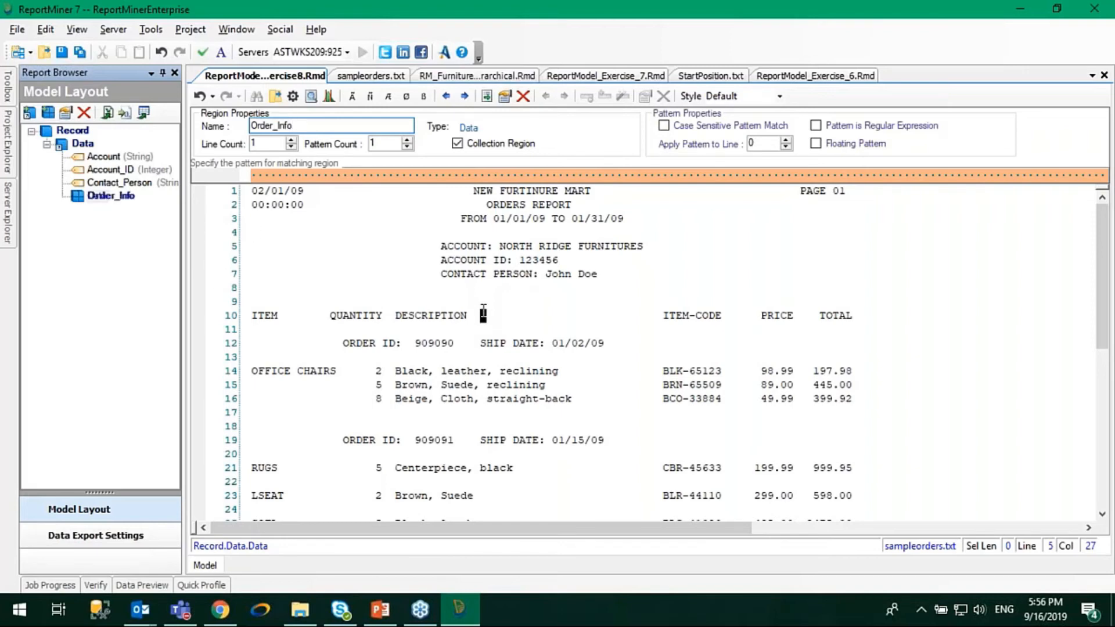
# Rename the Data region as Account_Info.
pyautogui.click(82, 143)
pyautogui.click(293, 126)
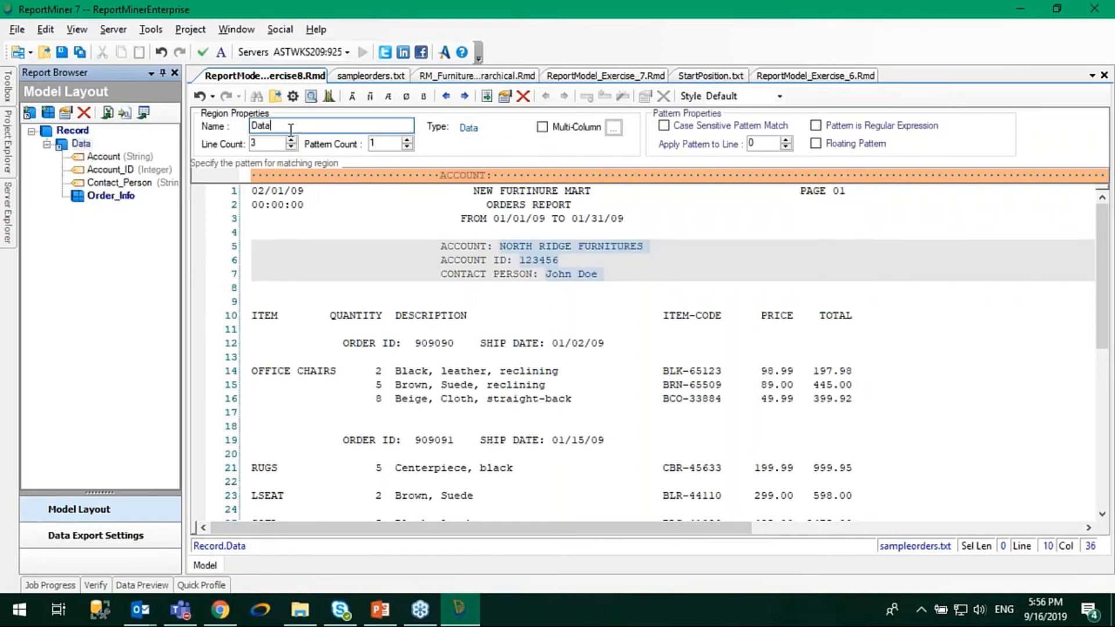
pyautogui.doubleClick(293, 129)
pyautogui.write('Account_Info')
# Define the Order_Info region's matching pattern as six consecutive number wildcards aligned with the order ID digits on line 12.
pyautogui.click(113, 197)
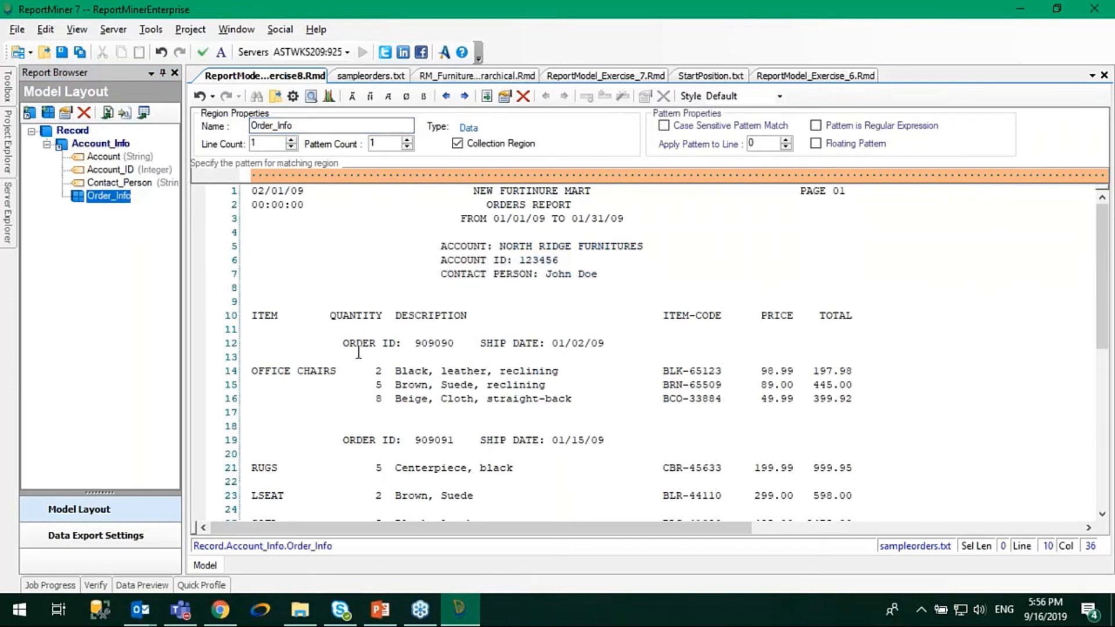
pyautogui.moveTo(344, 343); pyautogui.dragTo(409, 347)
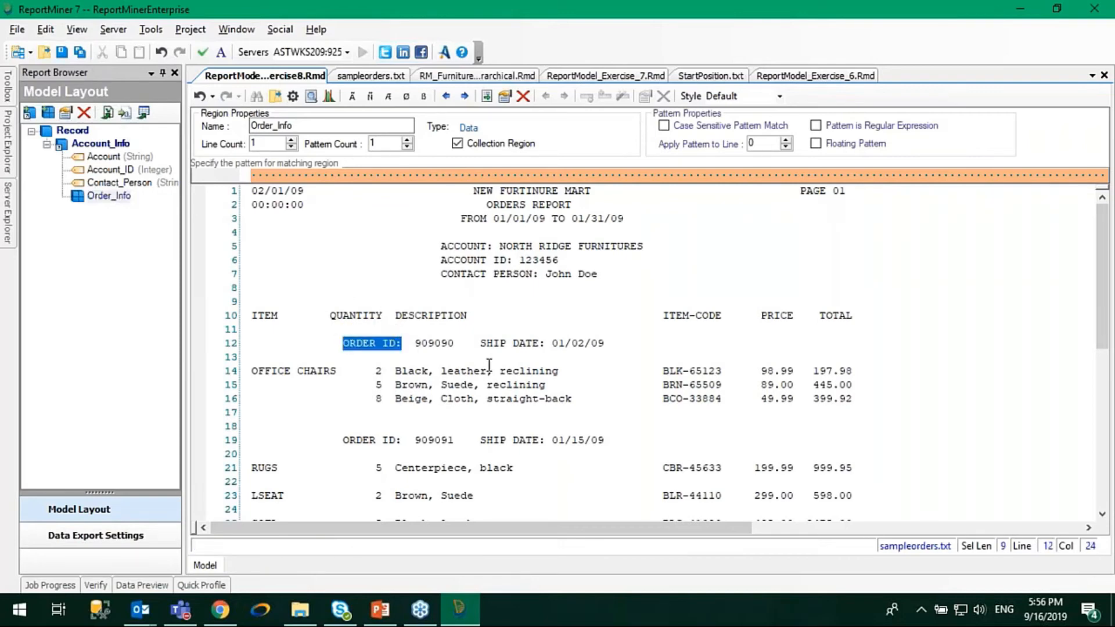
pyautogui.moveTo(481, 344); pyautogui.dragTo(548, 346)
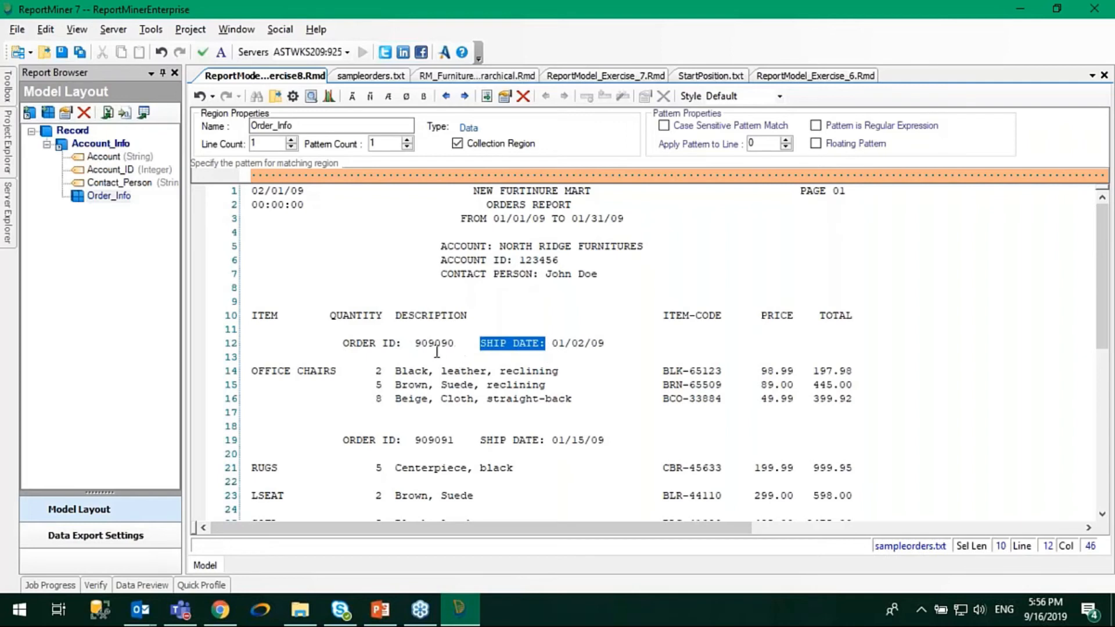
pyautogui.moveTo(415, 343); pyautogui.dragTo(456, 345)
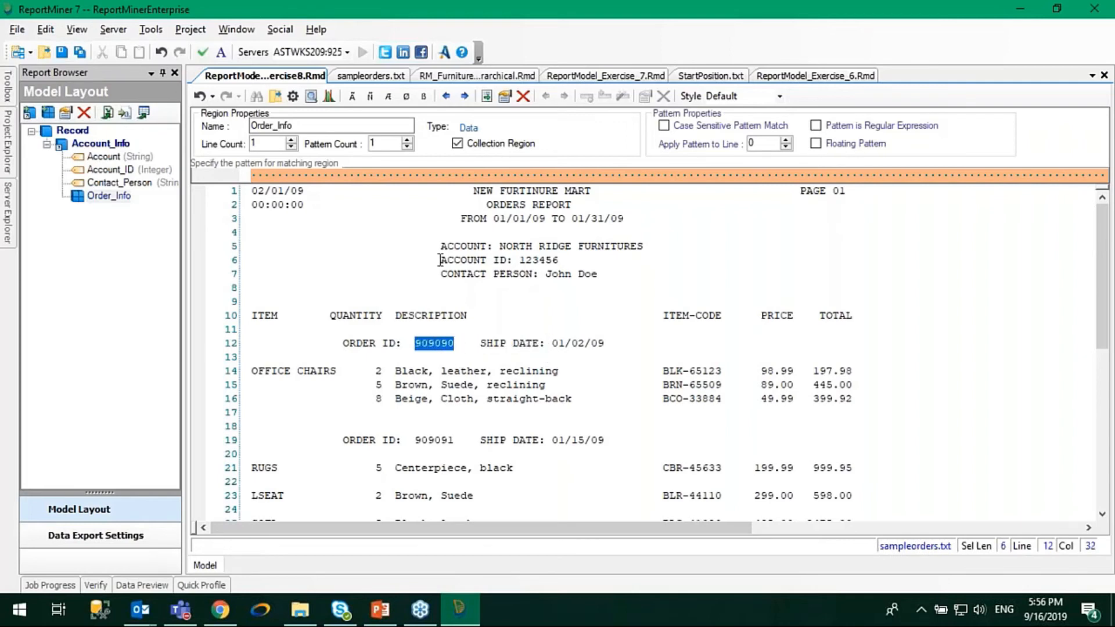
pyautogui.click(416, 176)
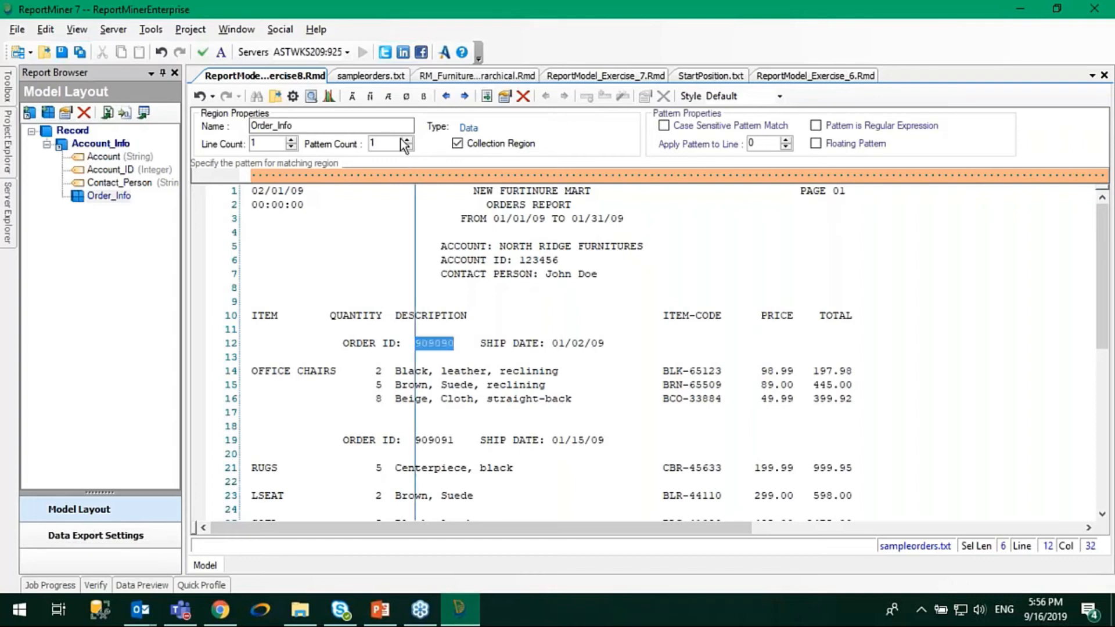
pyautogui.click(369, 97)
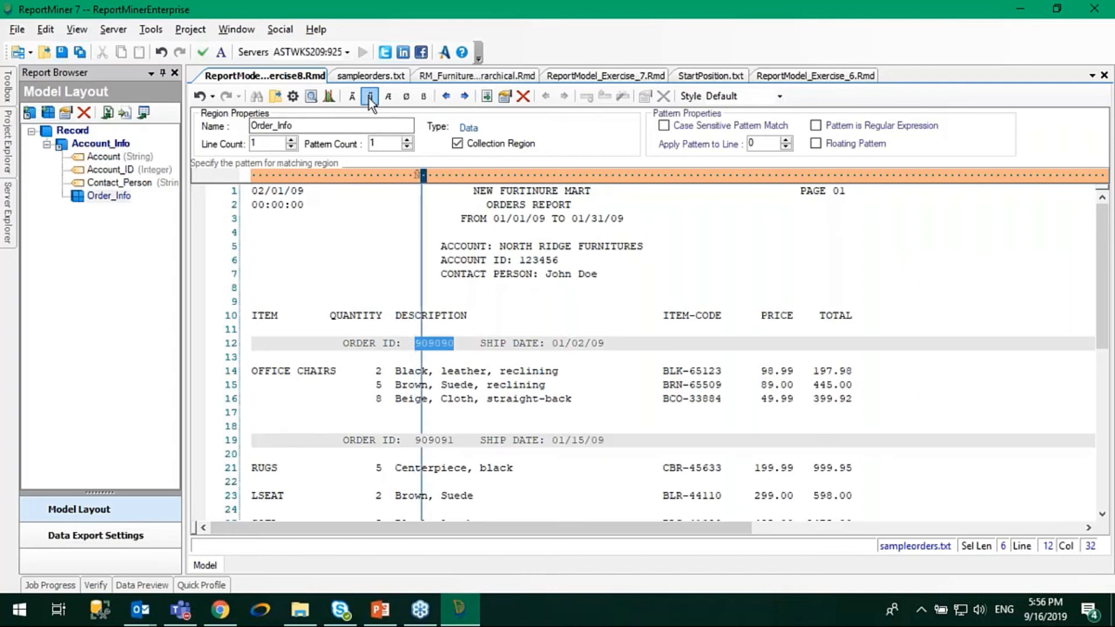
pyautogui.click(369, 97)
pyautogui.click(370, 97)
pyautogui.click(370, 96)
pyautogui.click(372, 97)
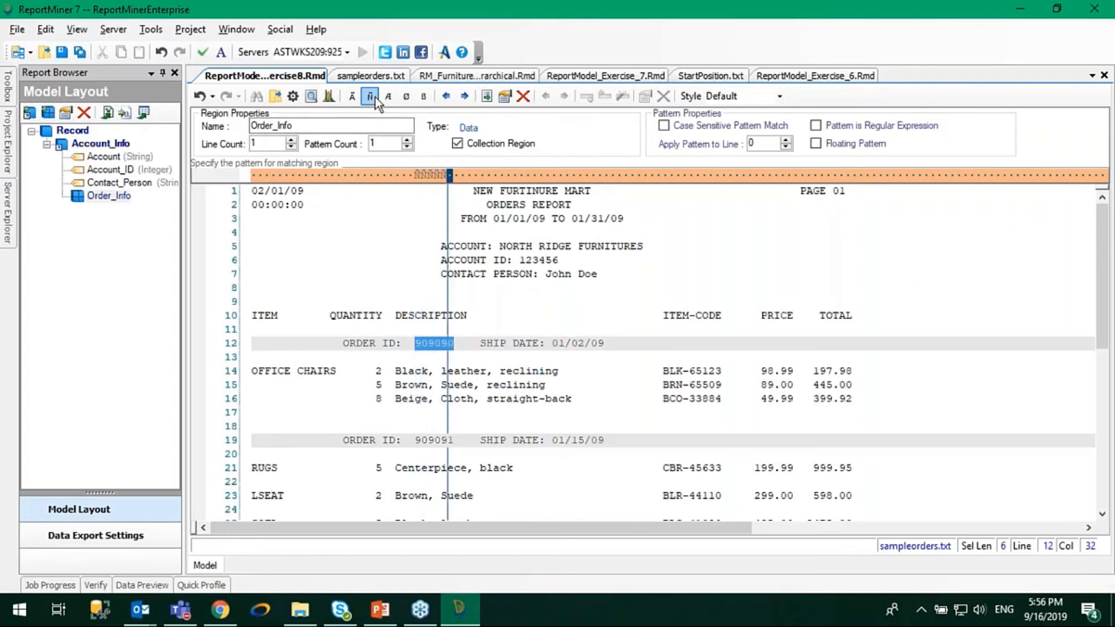
pyautogui.click(375, 98)
pyautogui.scroll(-6, 485, 442)
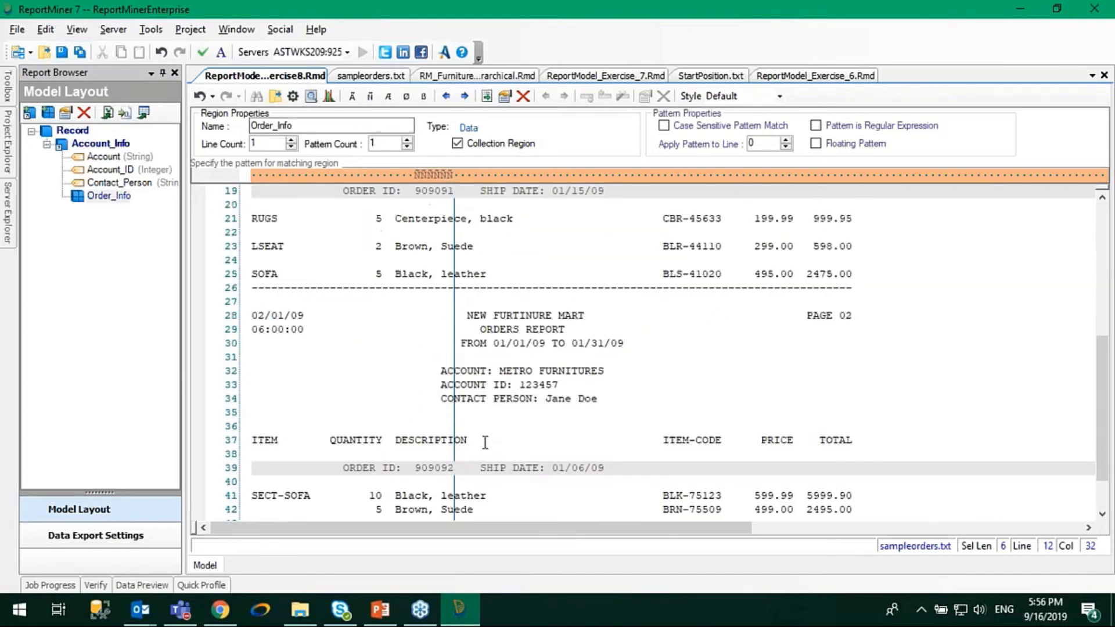
pyautogui.scroll(-2, 486, 458)
pyautogui.scroll(7, 485, 460)
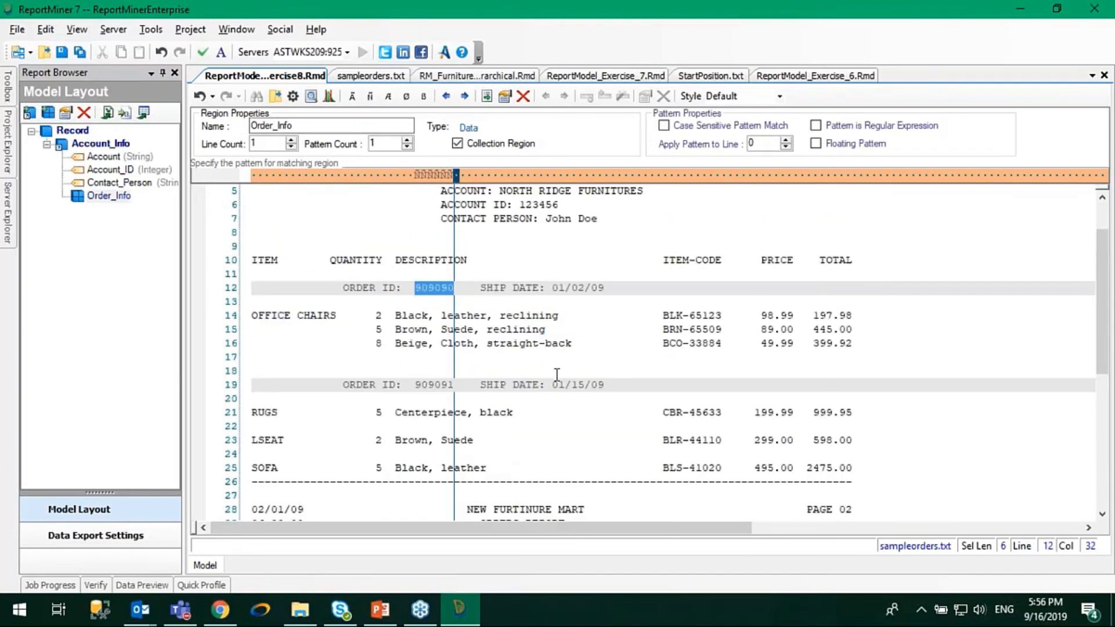
pyautogui.scroll(2, 556, 374)
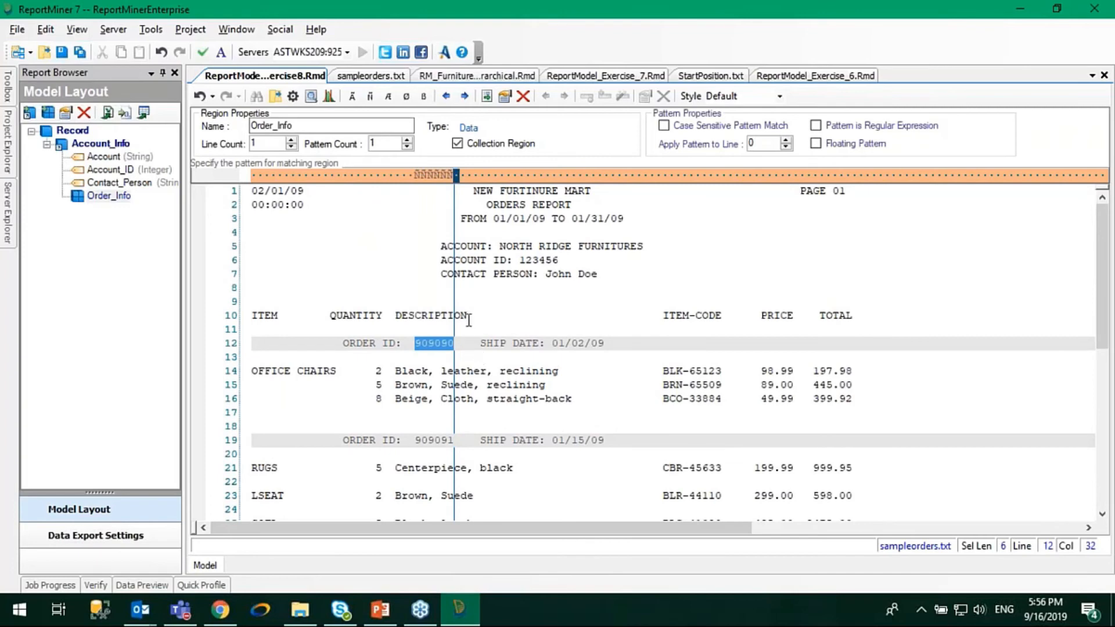
pyautogui.click(364, 397)
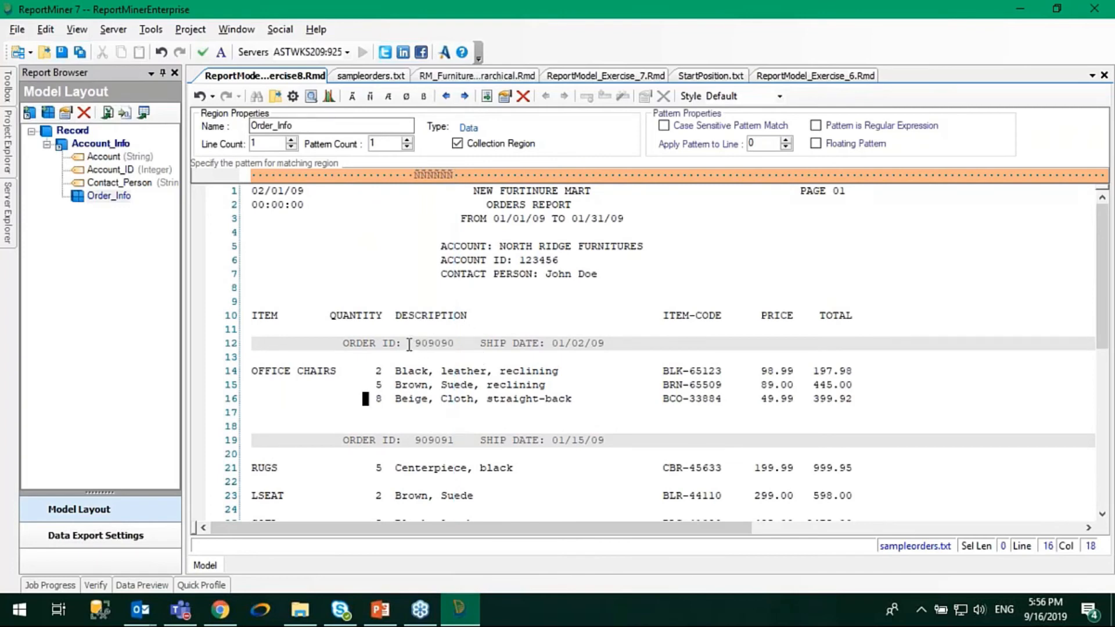
pyautogui.moveTo(410, 345); pyautogui.dragTo(451, 342)
pyautogui.click(461, 339)
pyautogui.rightClick(445, 342)
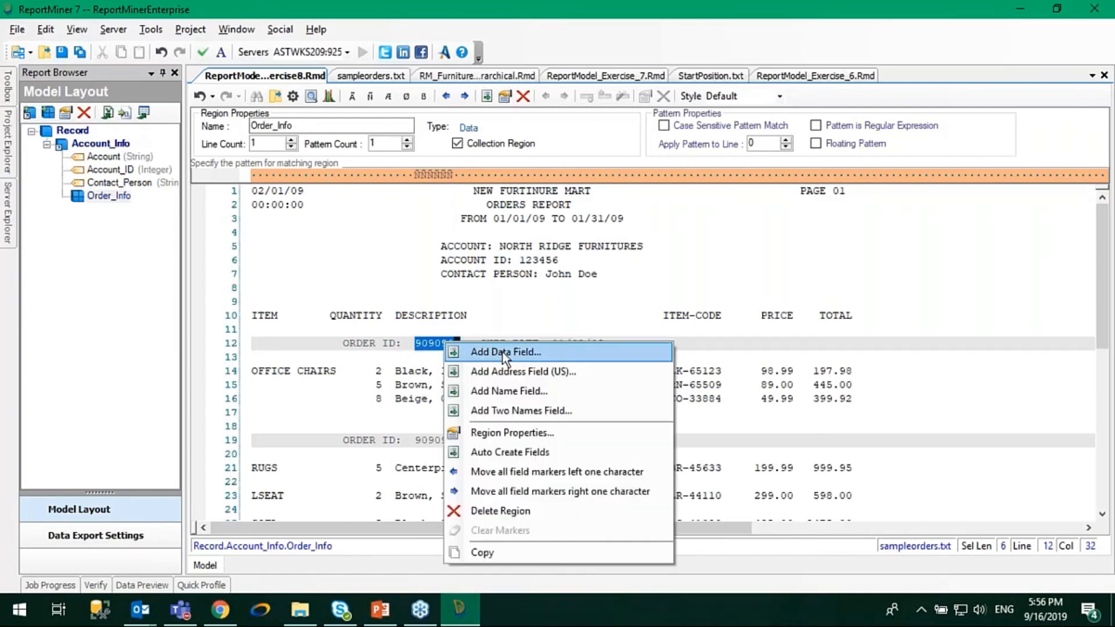
pyautogui.click(567, 287)
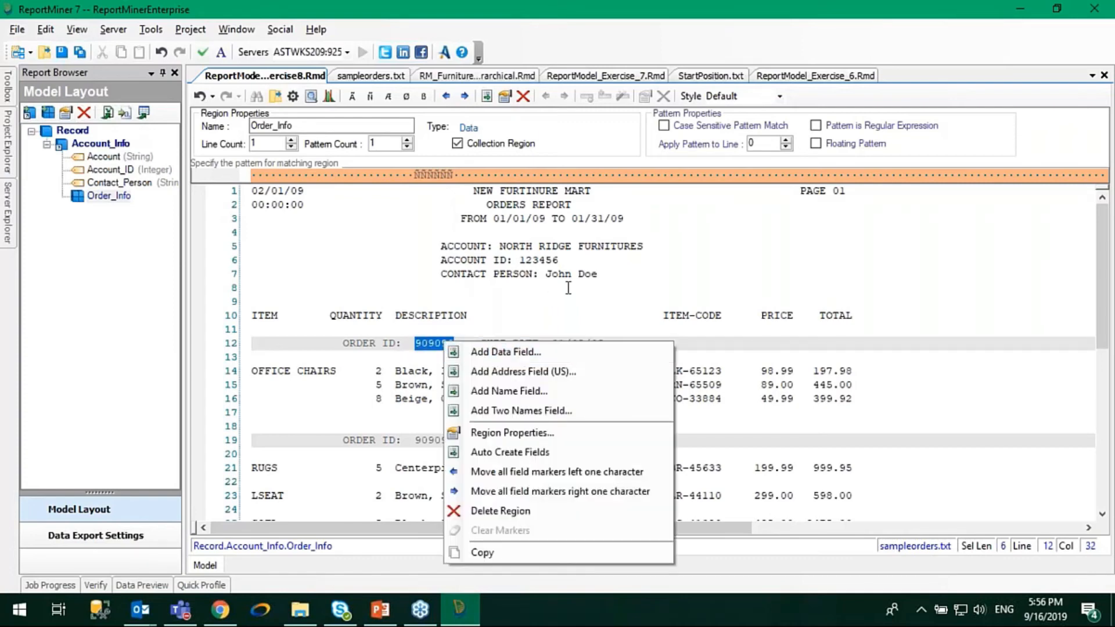
# Auto-create the Order_Info region's data fields and rename the integer field for the order number as Order_ID.
pyautogui.click(487, 97)
pyautogui.click(116, 213)
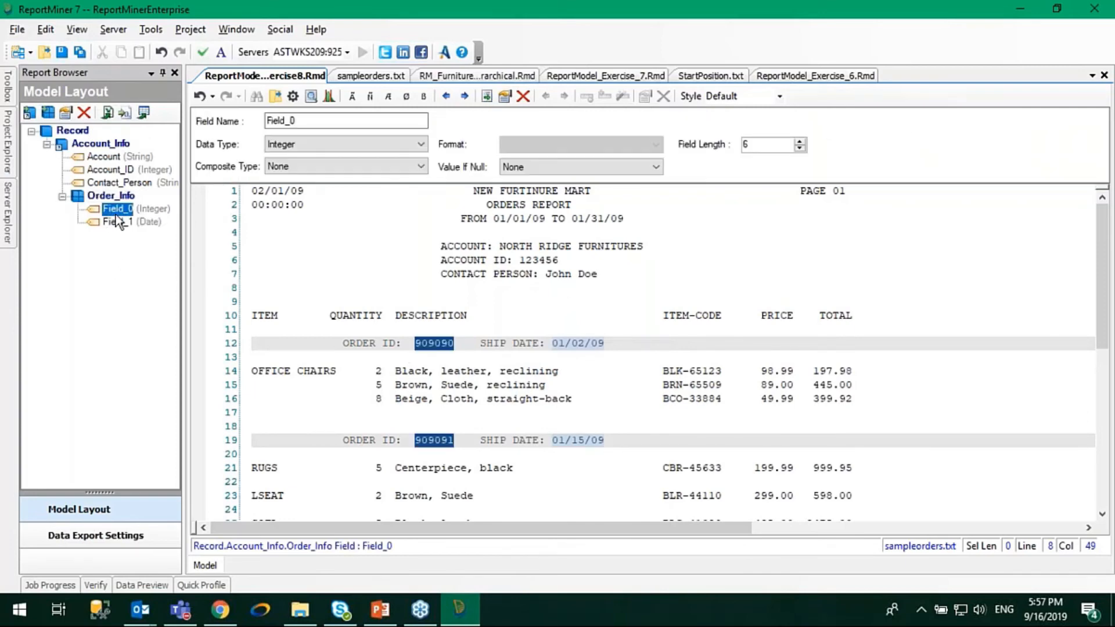
pyautogui.doubleClick(361, 123)
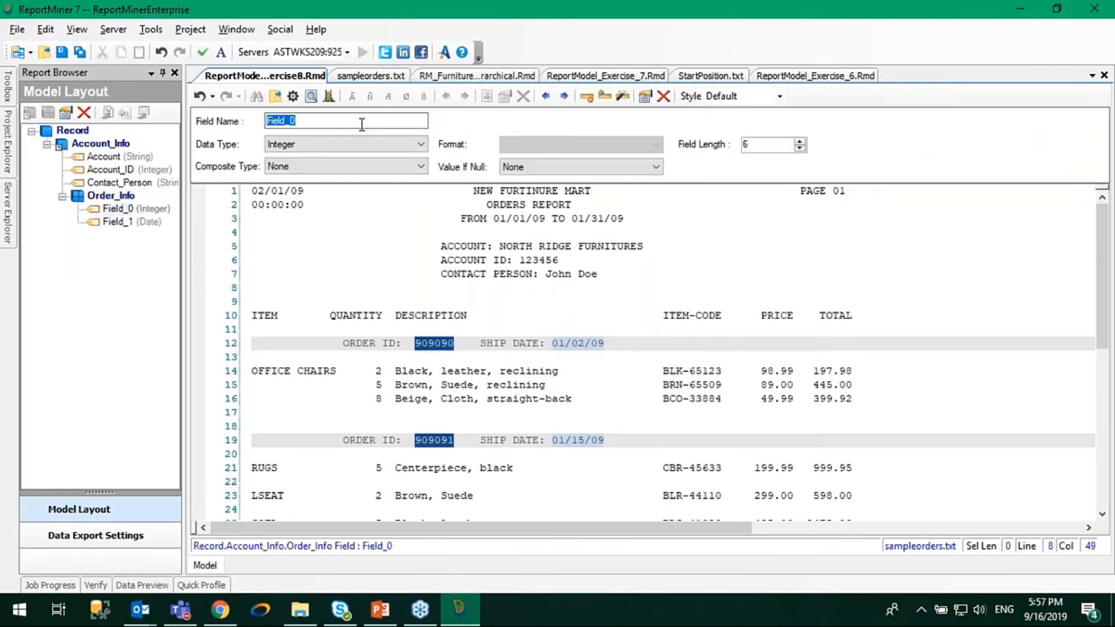
pyautogui.write('Order_ID')
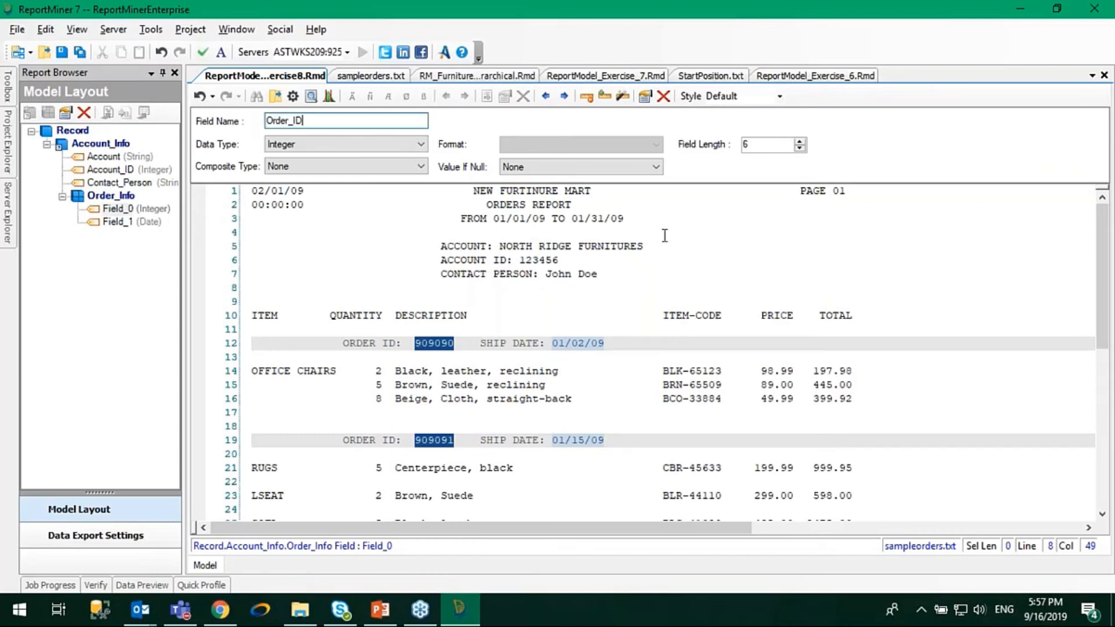
# Rename the date field in the Order_Info region as Ship_Date.
pyautogui.click(588, 343)
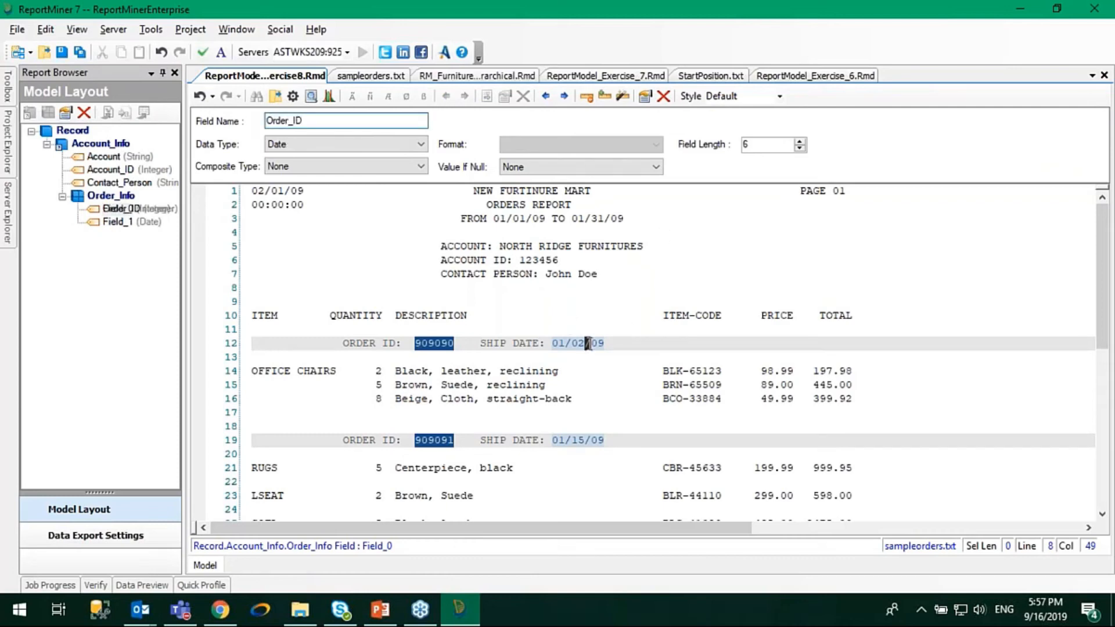
pyautogui.doubleClick(388, 120)
pyautogui.write('Ship')
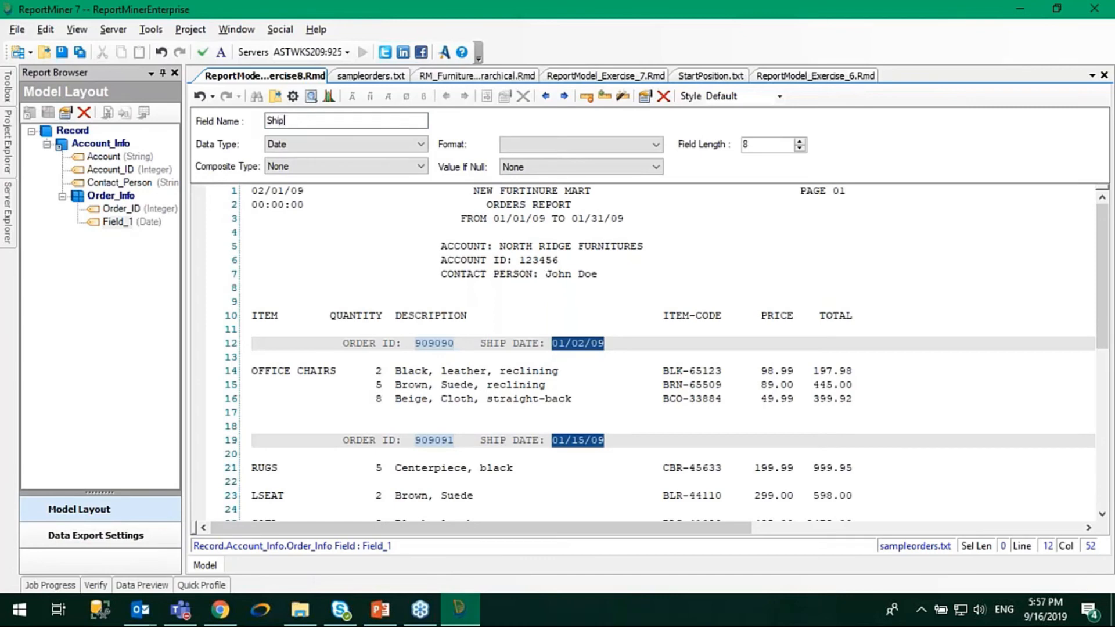
pyautogui.write('_Date')
pyautogui.click(443, 355)
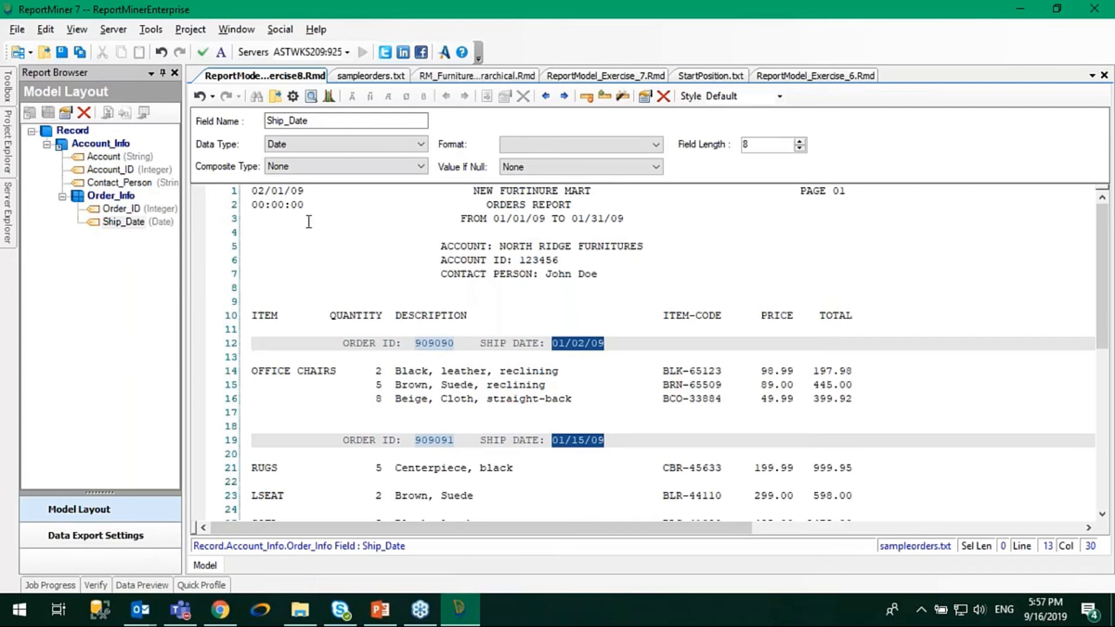
# Preview the model's data, pin the preview open, and examine the first record's account name, ID and contact person with the Account column widened.
pyautogui.click(312, 98)
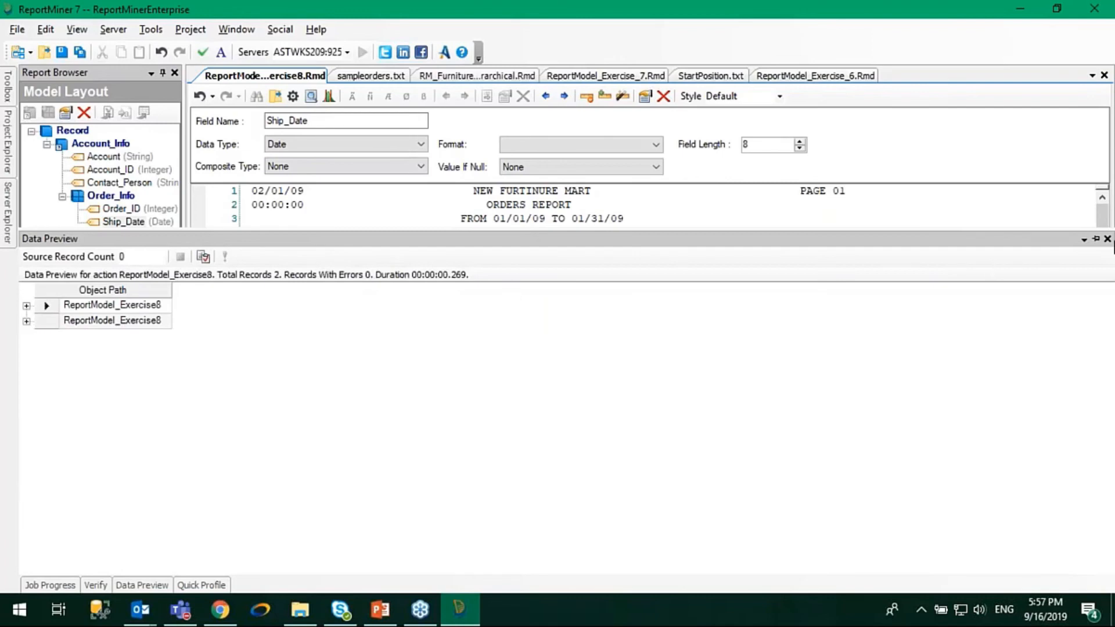
pyautogui.click(1096, 239)
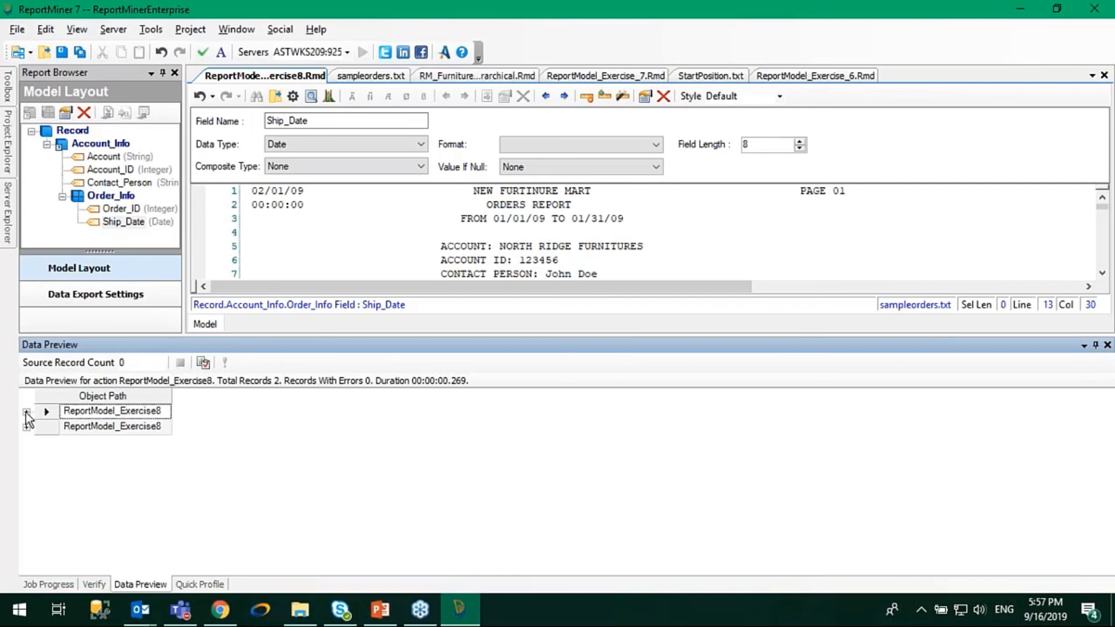
pyautogui.click(26, 411)
pyautogui.click(214, 449)
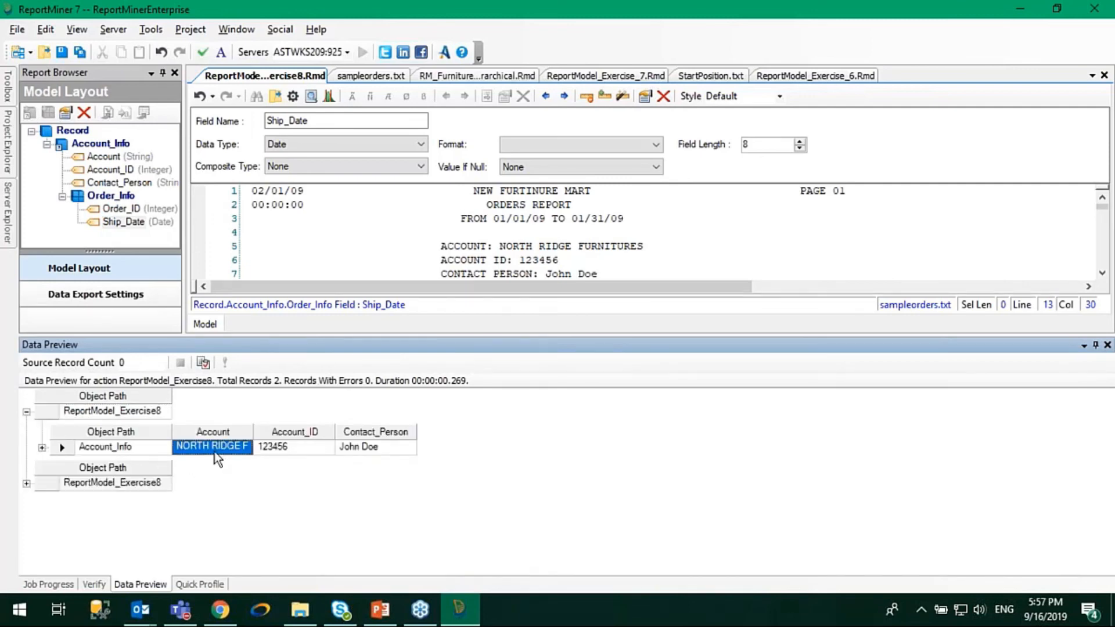
pyautogui.doubleClick(253, 440)
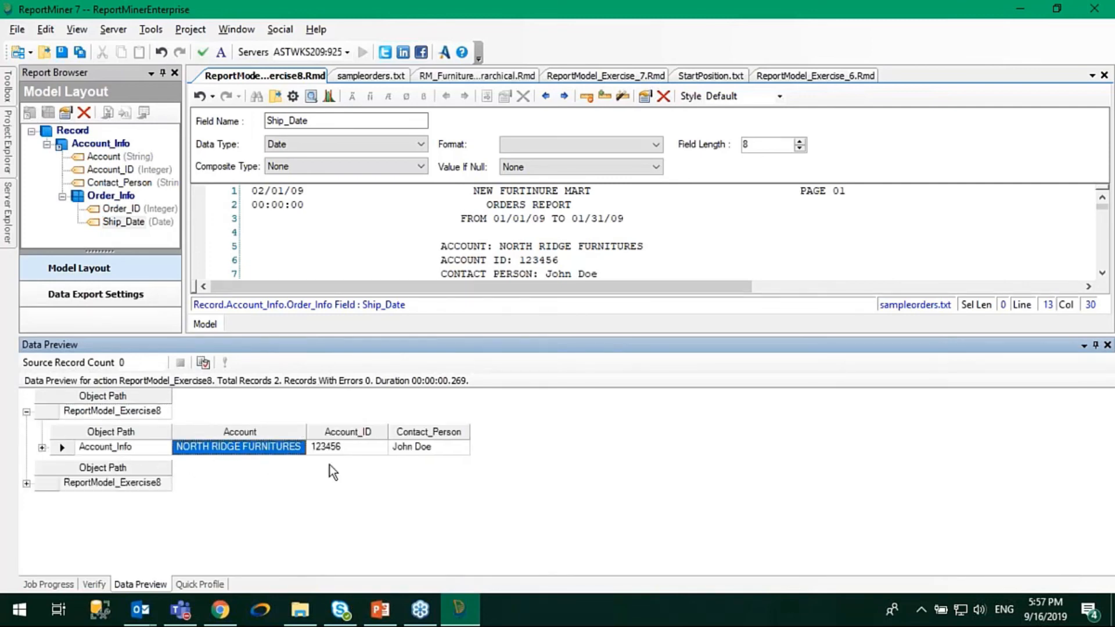
pyautogui.click(364, 447)
pyautogui.click(420, 450)
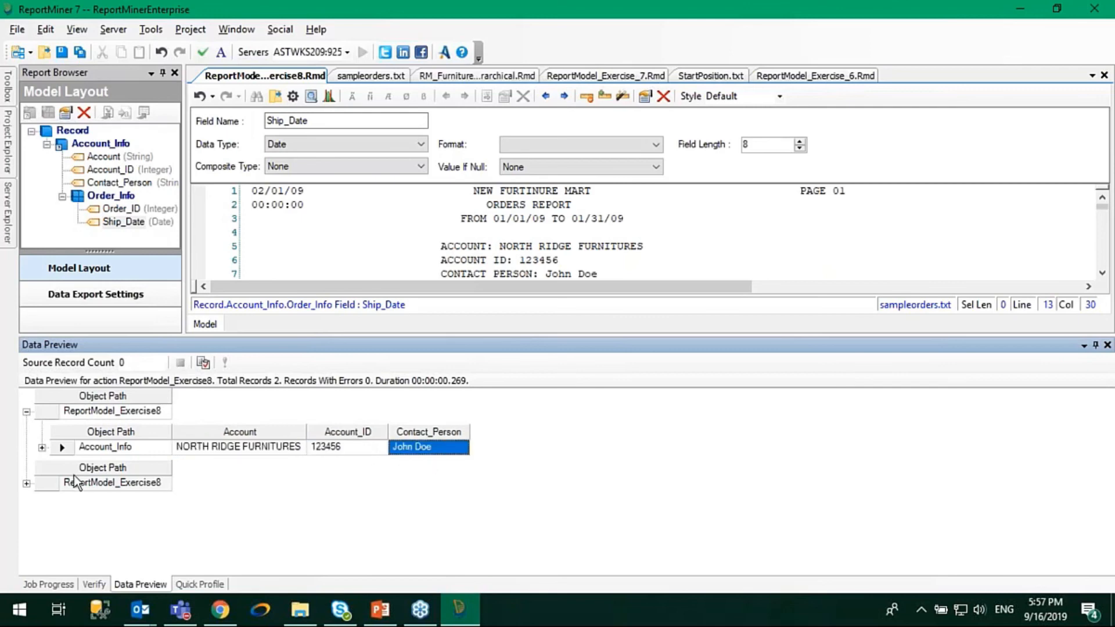
# Examine the order IDs and ship dates nested under both account records in the data preview.
pyautogui.click(45, 450)
pyautogui.click(206, 485)
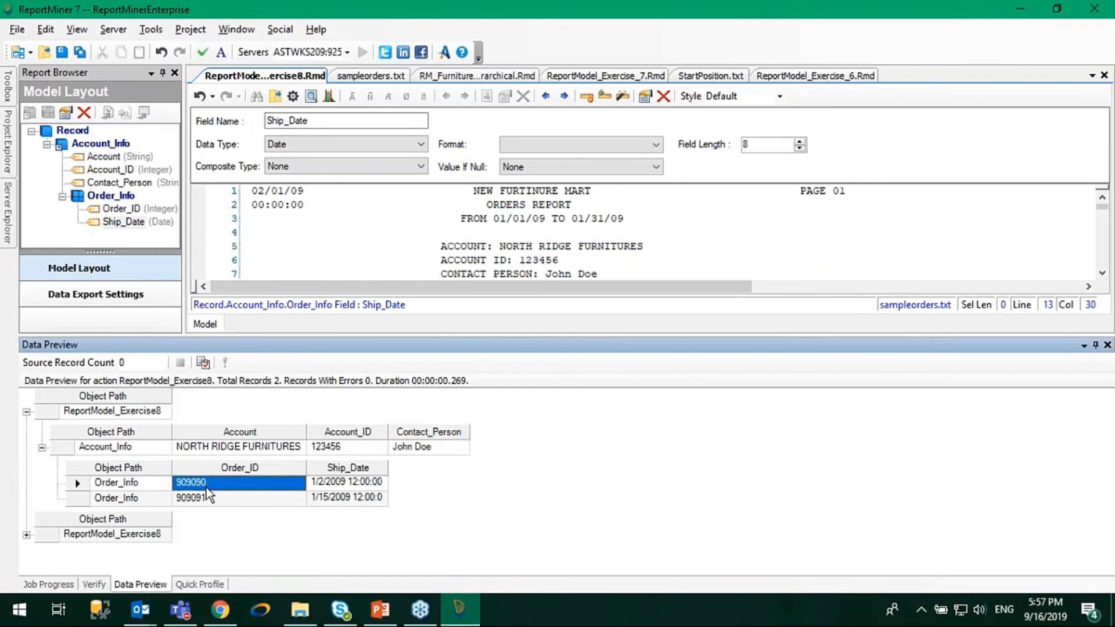
pyautogui.click(333, 483)
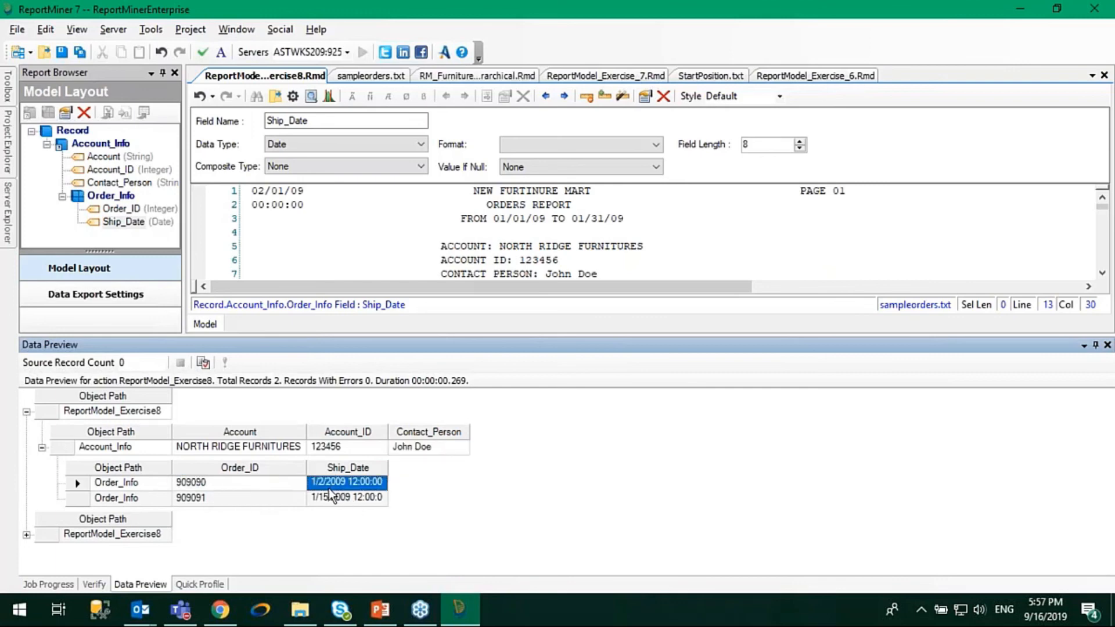
pyautogui.click(293, 497)
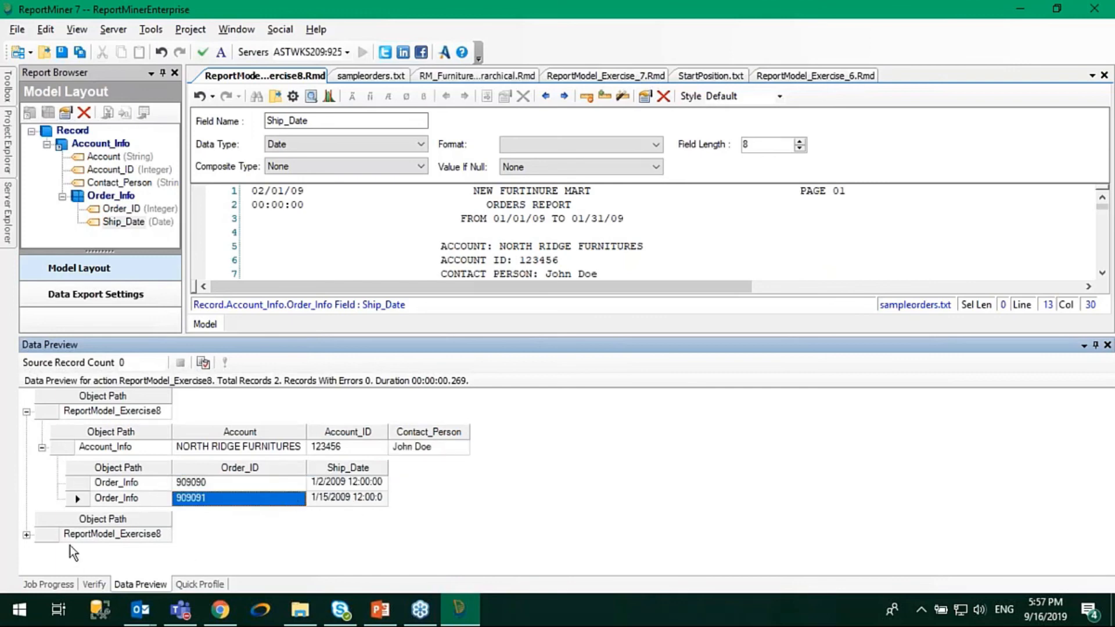
pyautogui.click(26, 535)
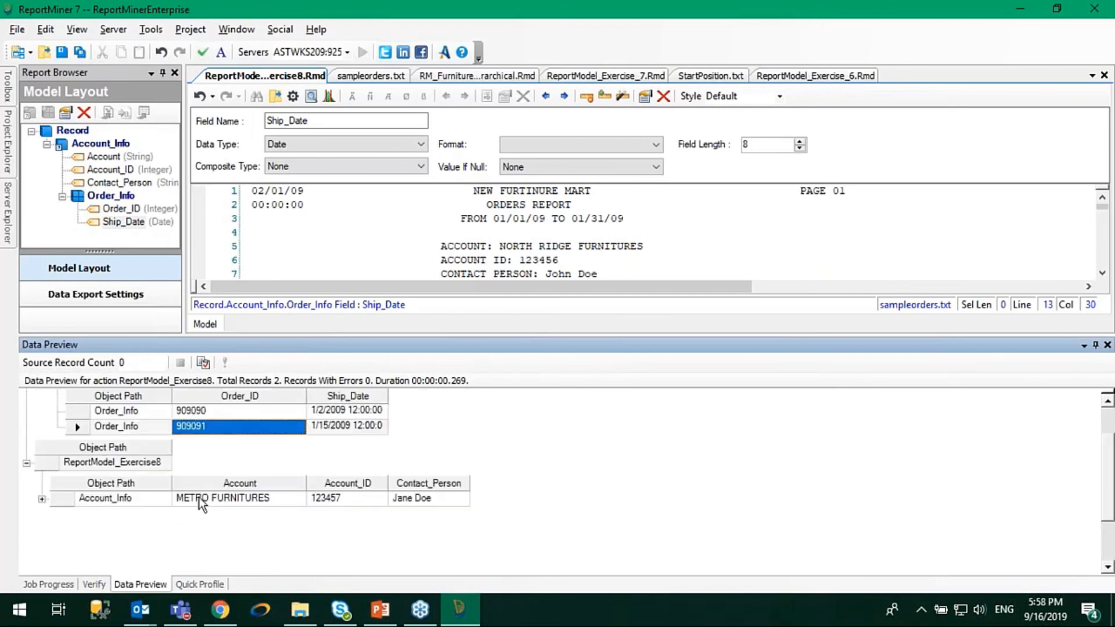
pyautogui.click(41, 498)
pyautogui.click(232, 534)
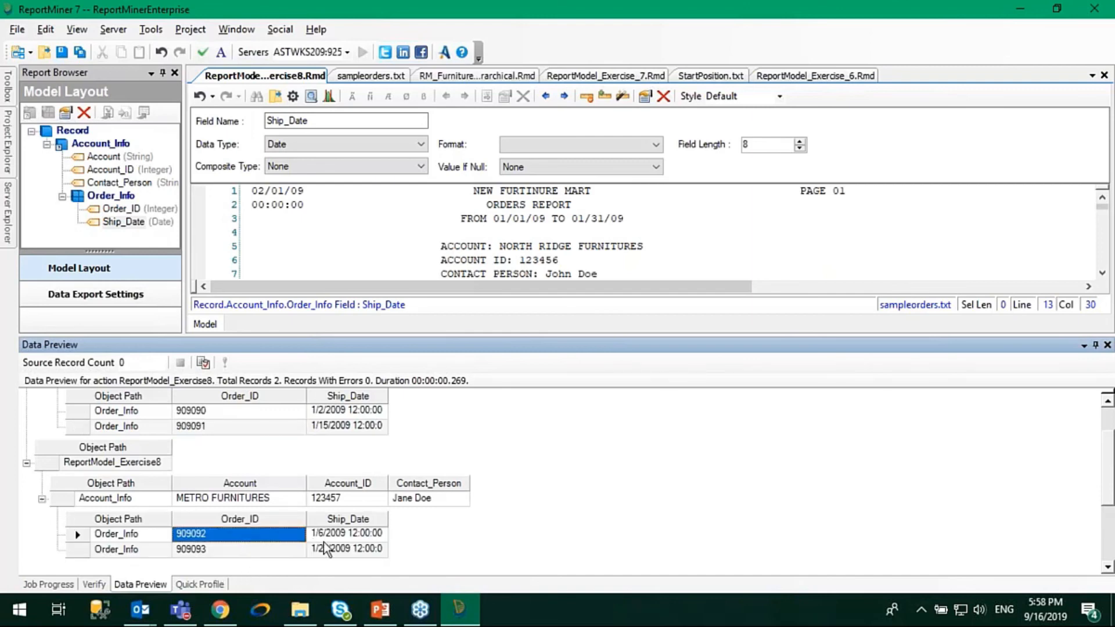